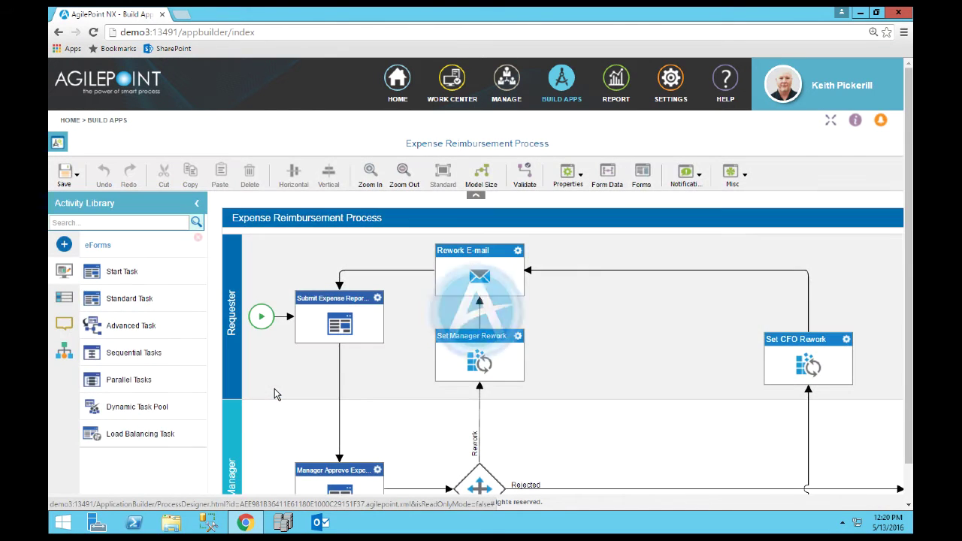
Step: Open the eForm of the Submit Expense Report activity for editing
click(378, 299)
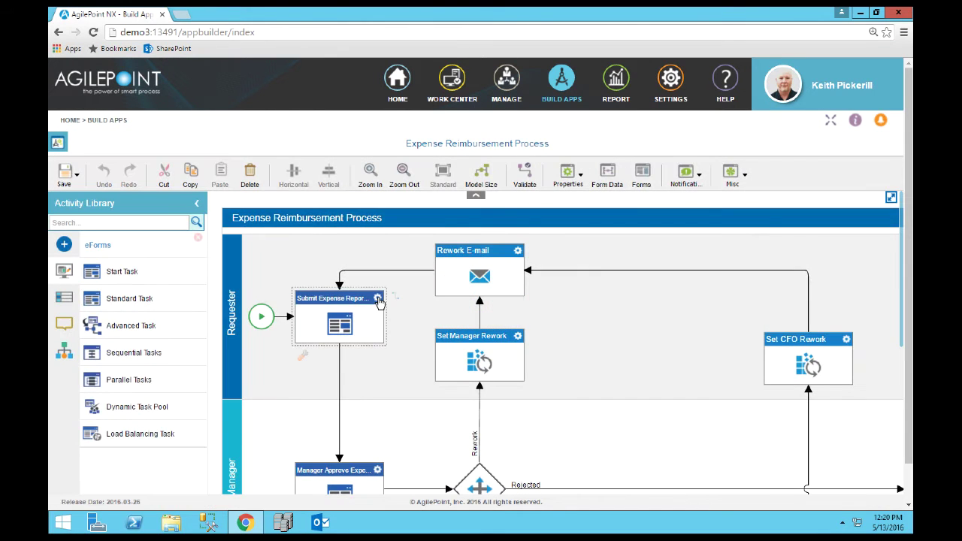
click(379, 299)
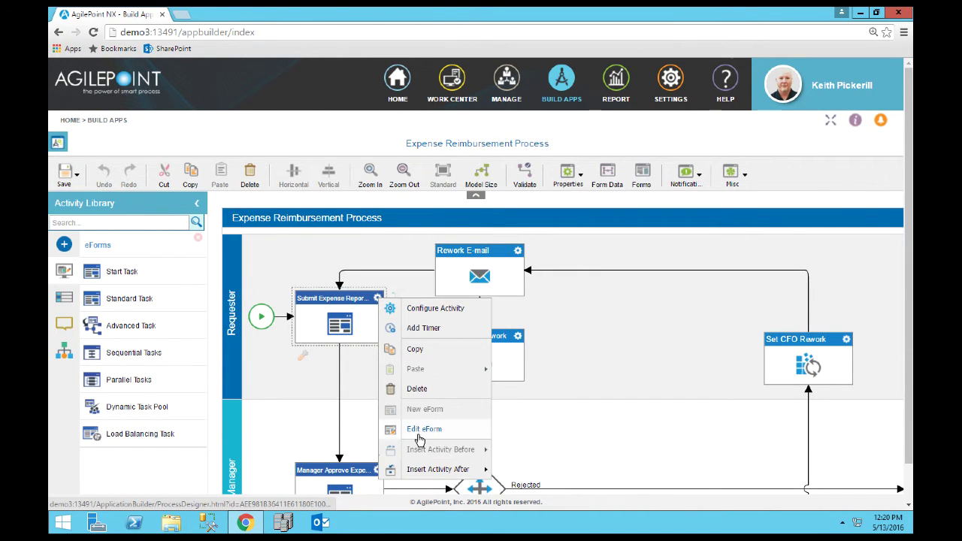
click(422, 432)
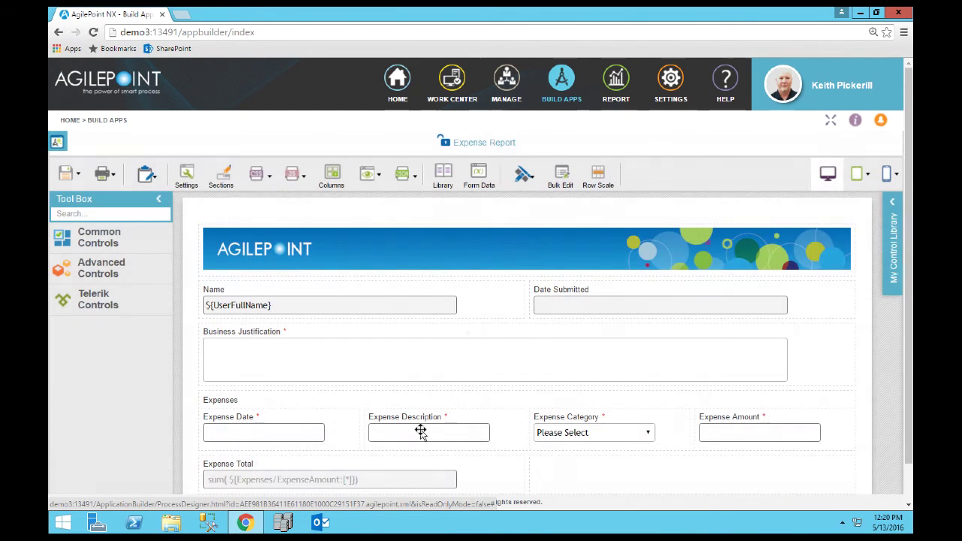
Step: Add a drop-down list above the Business Justification field and label it Cost Center Number
click(98, 237)
drag(171, 328, 229, 332)
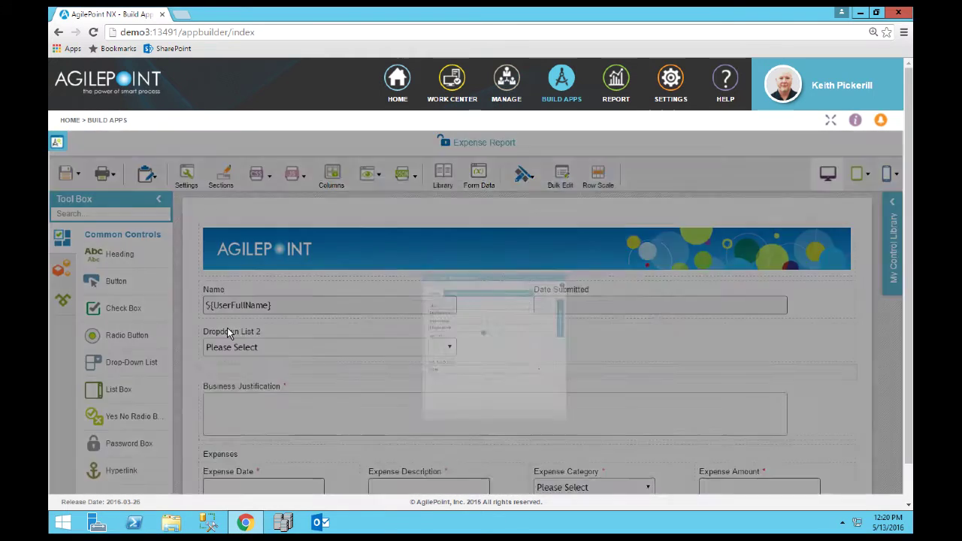
drag(394, 271, 280, 271)
text(Cost Center Number)
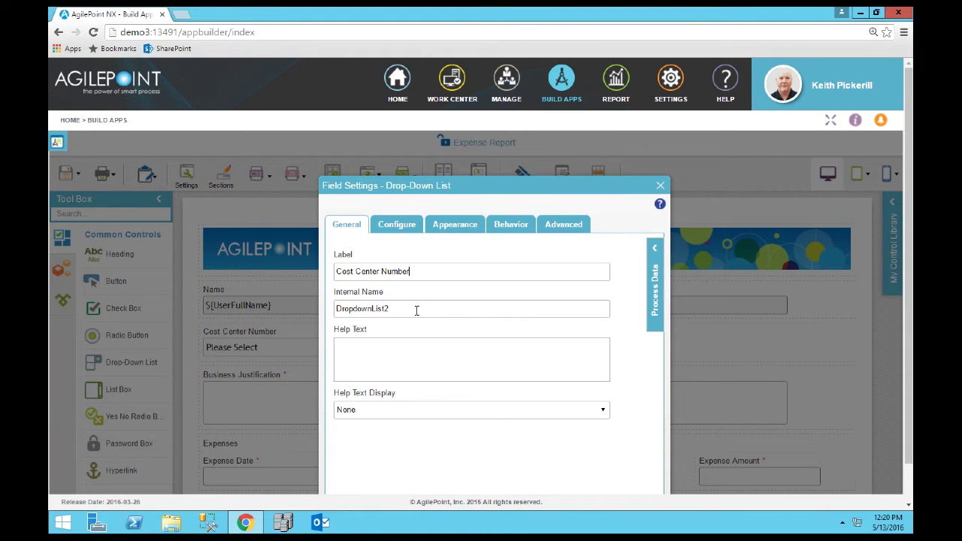
Step: Make the Cost Center Number field mandatory and set its list type to Lookup List
click(411, 231)
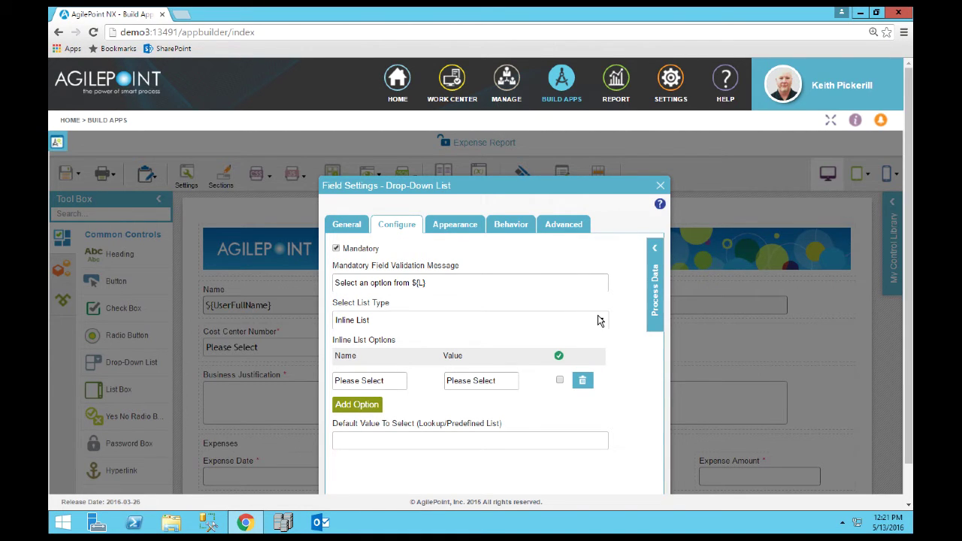
click(599, 320)
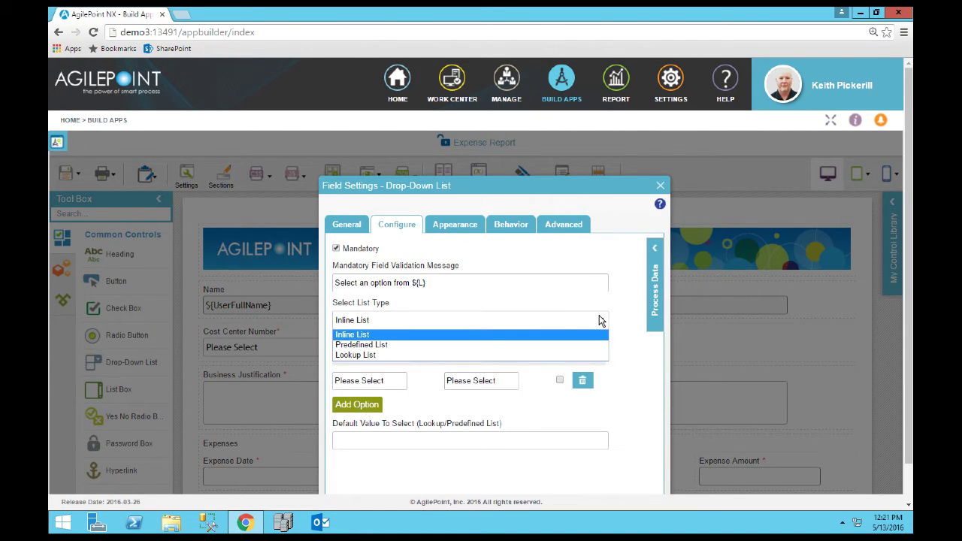
click(419, 356)
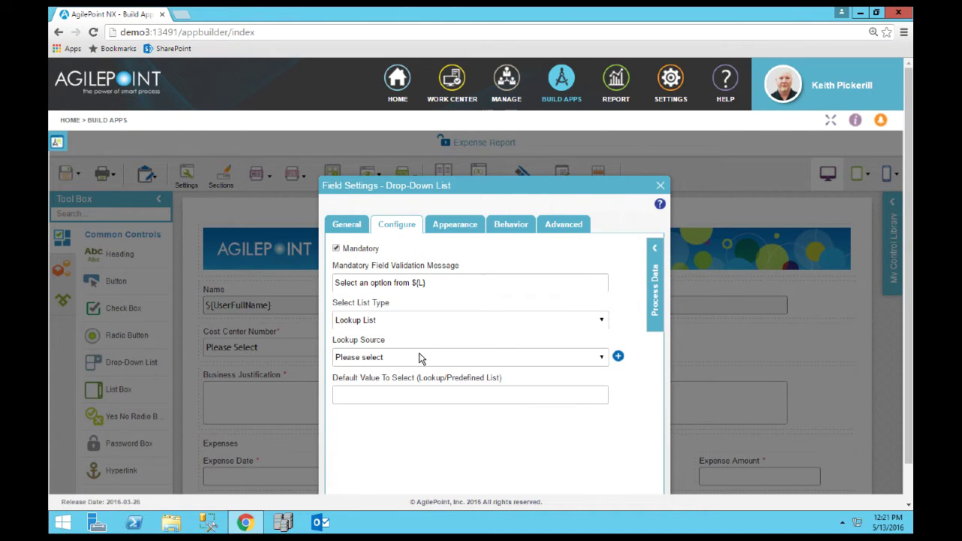
Step: Start a new lookup source for the drop-down list with Database as the data source type
click(617, 357)
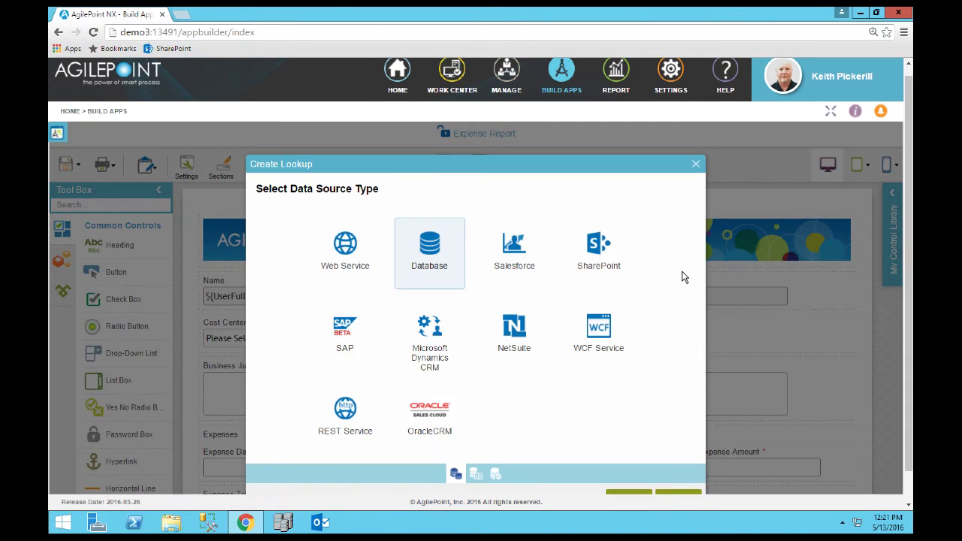
drag(911, 262, 912, 294)
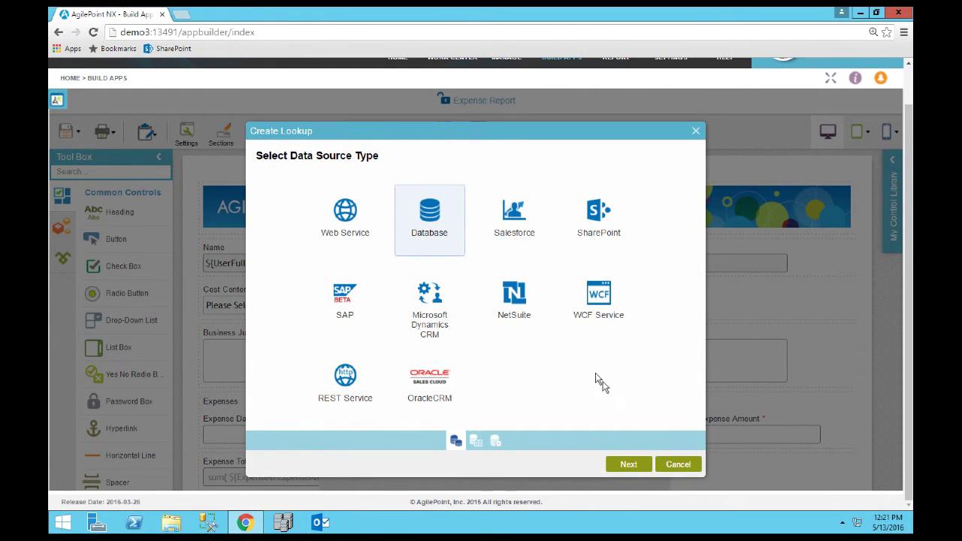
click(637, 465)
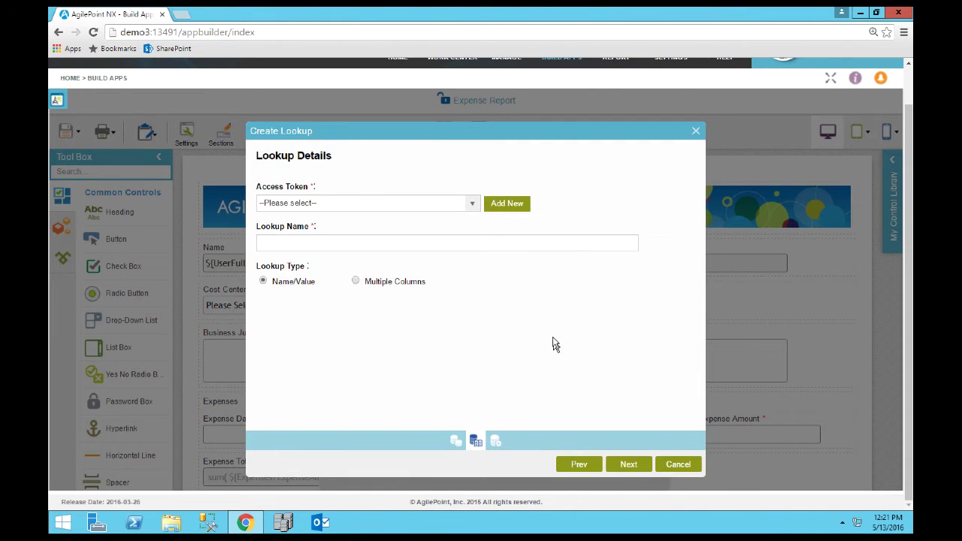
Step: Create a new access token named Lookup Data for a SQL Server database on the server demo3
click(501, 214)
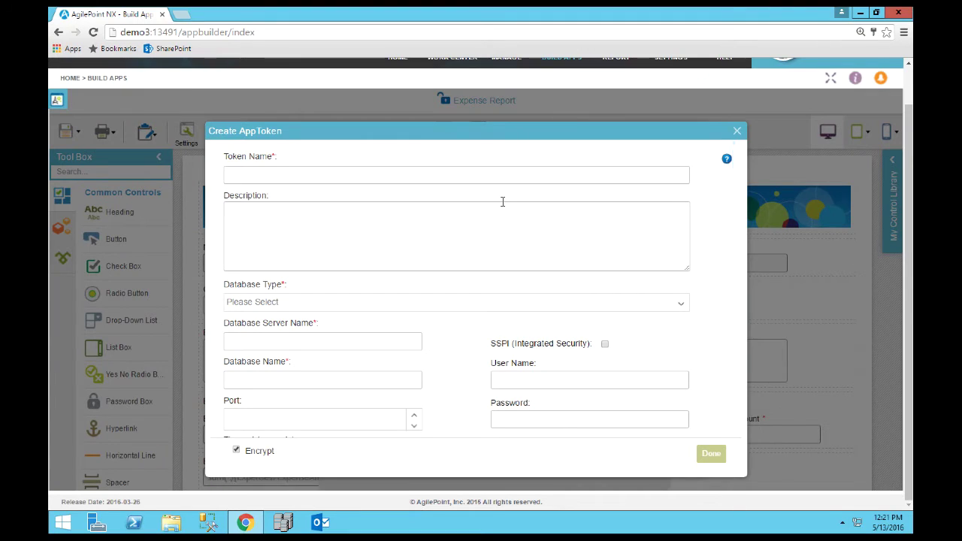
click(414, 175)
text(Lookup Data)
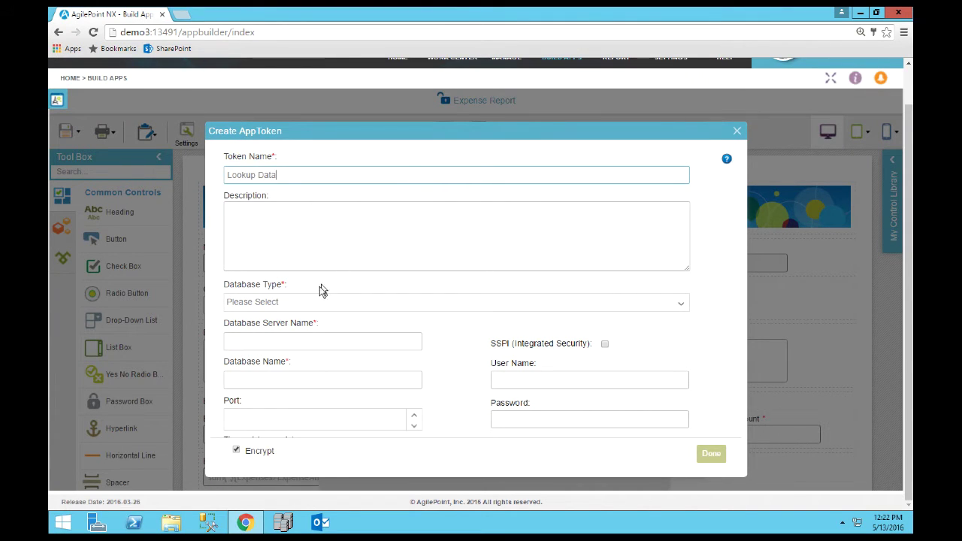
click(305, 303)
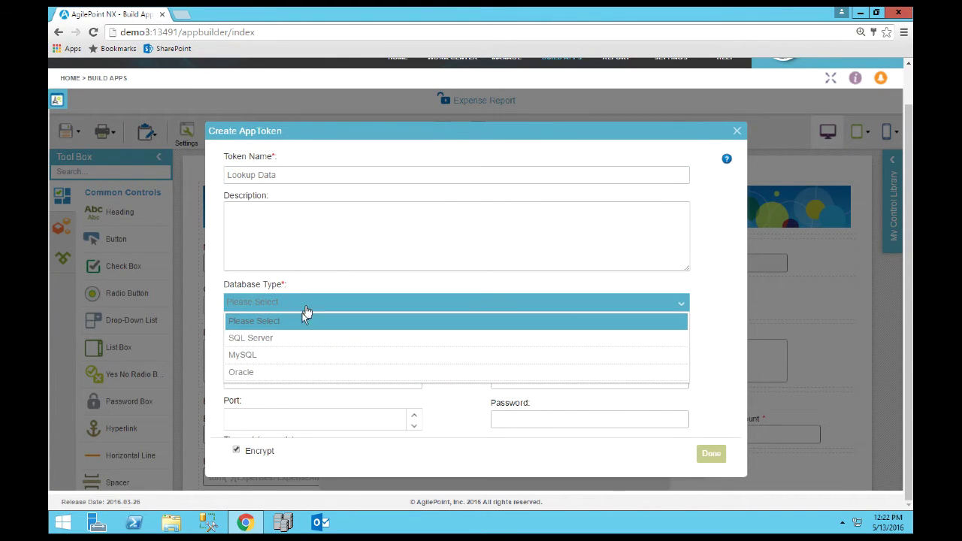
click(278, 337)
click(275, 341)
text(demo3)
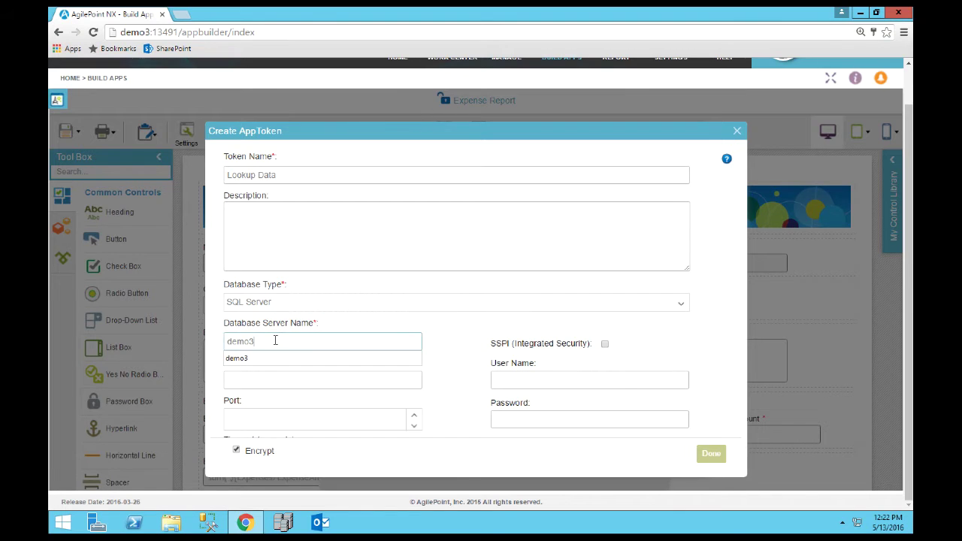
click(252, 358)
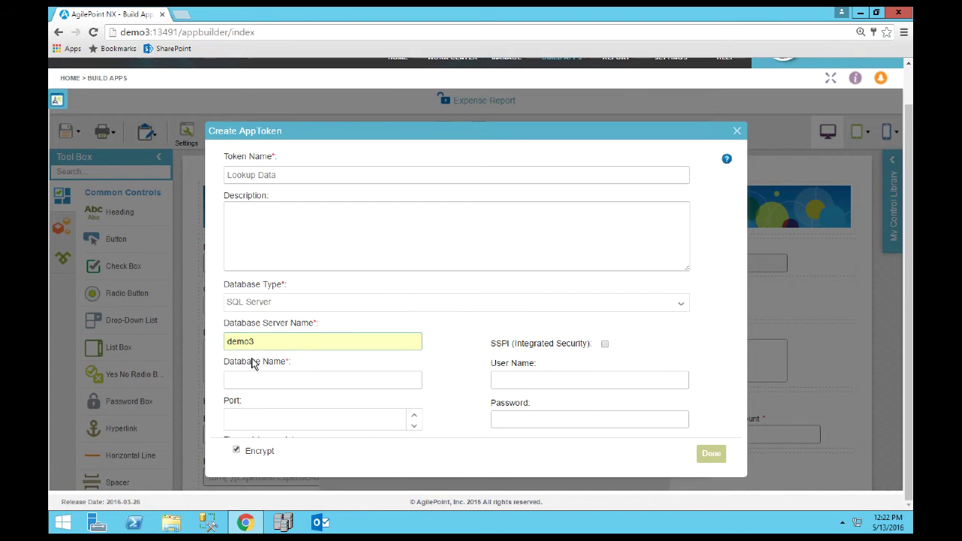
Step: Set the token's database name to LookupData and enable SSPI integrated security
click(314, 383)
text(LookupData)
click(293, 400)
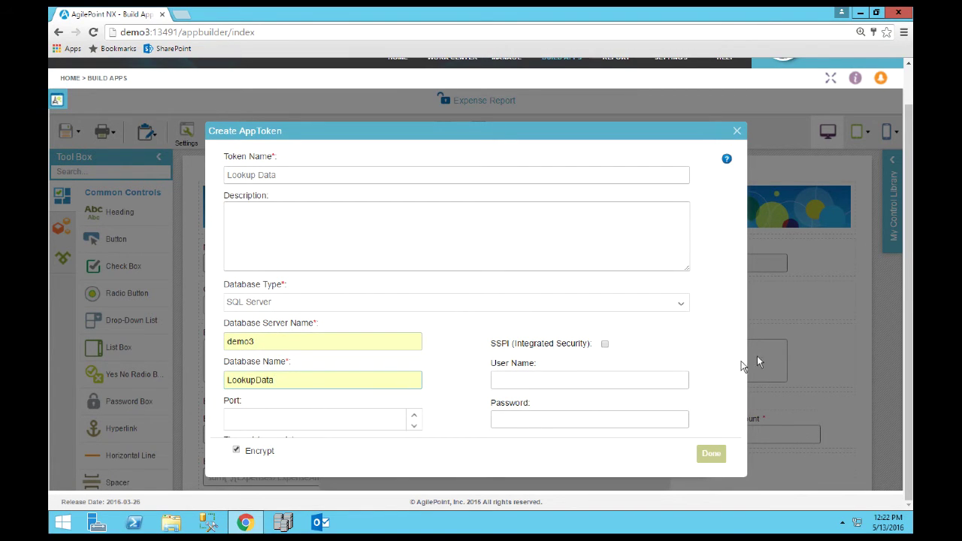
click(604, 345)
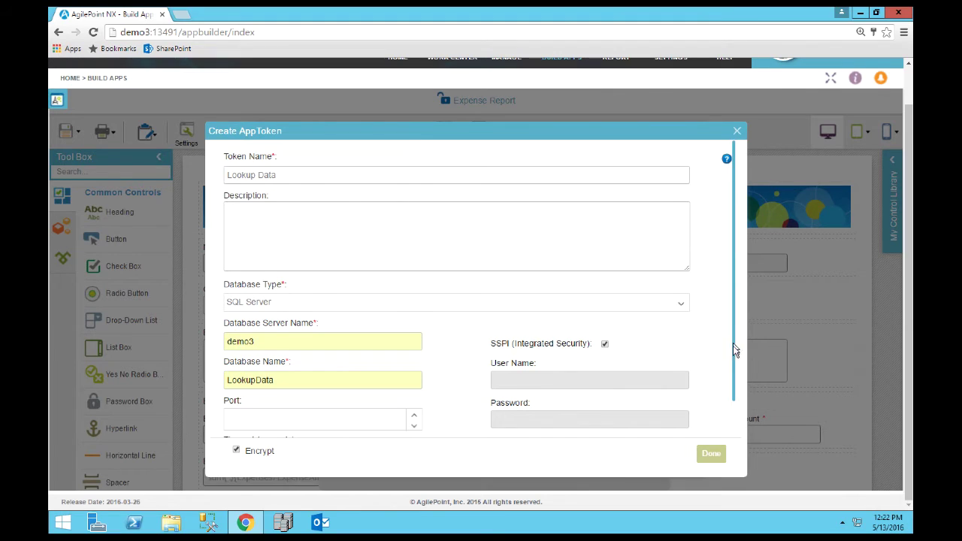
Step: Test the database connection and save the access token
drag(734, 350, 739, 402)
click(525, 425)
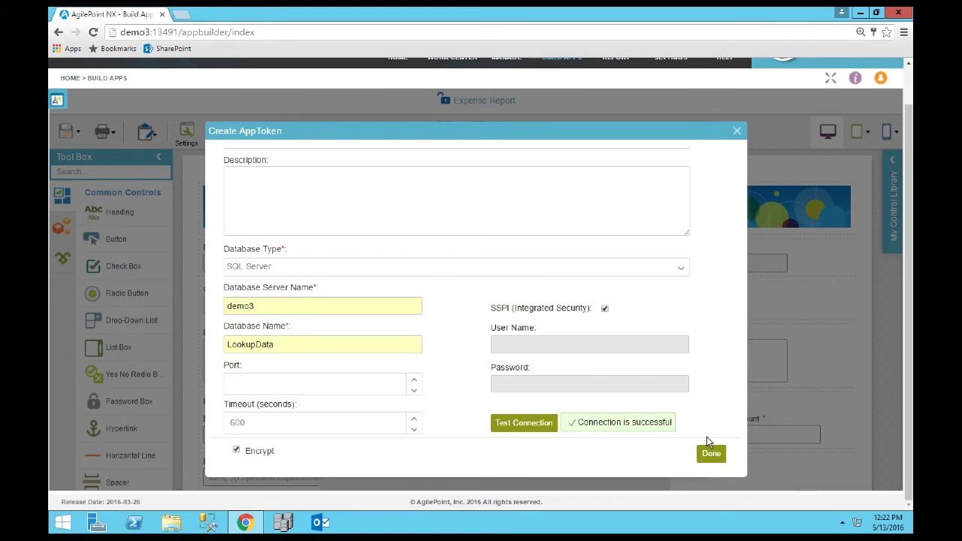
click(712, 455)
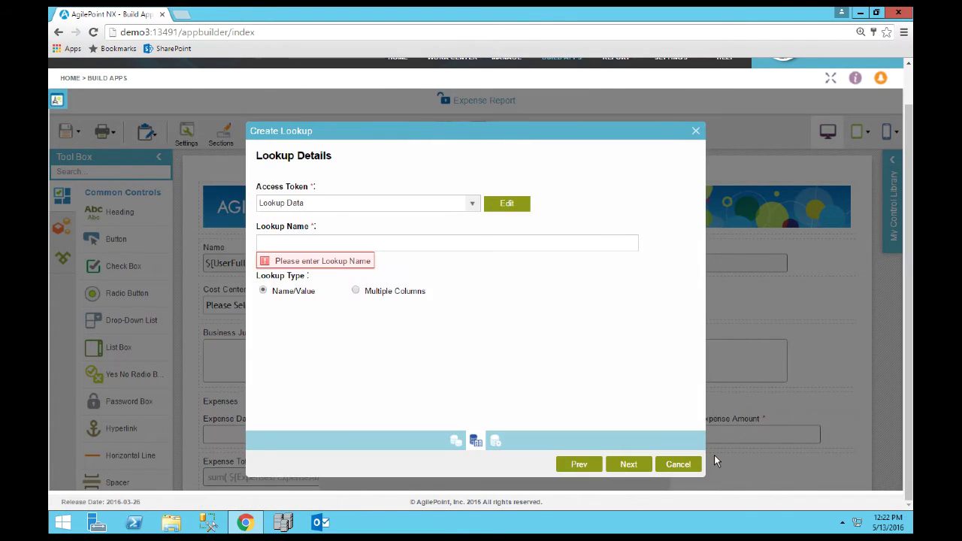
Step: Name the lookup CostCenters and proceed to its table configuration
click(324, 243)
text(CostCenters)
click(629, 465)
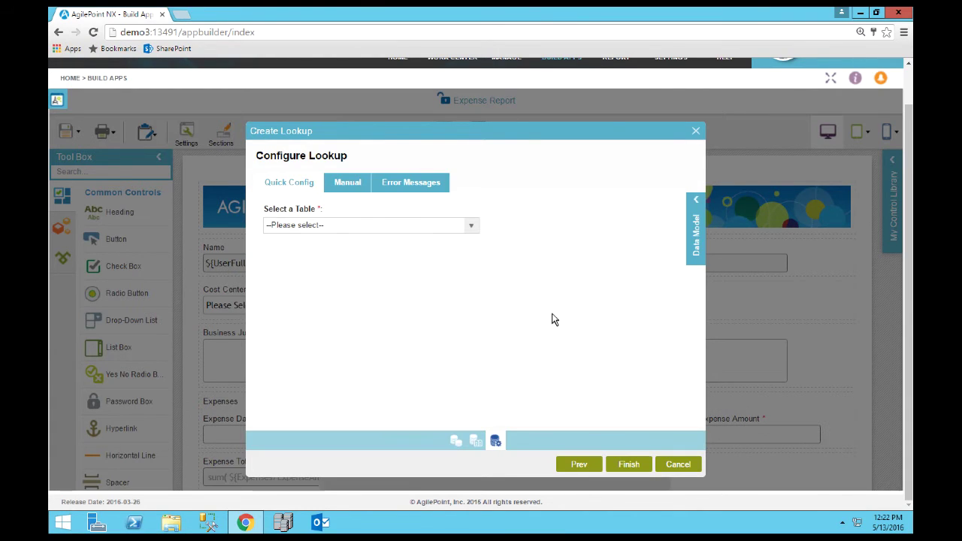
Step: Base the lookup on the CostCenters table, finish it, and close the drop-down list's field settings
click(474, 226)
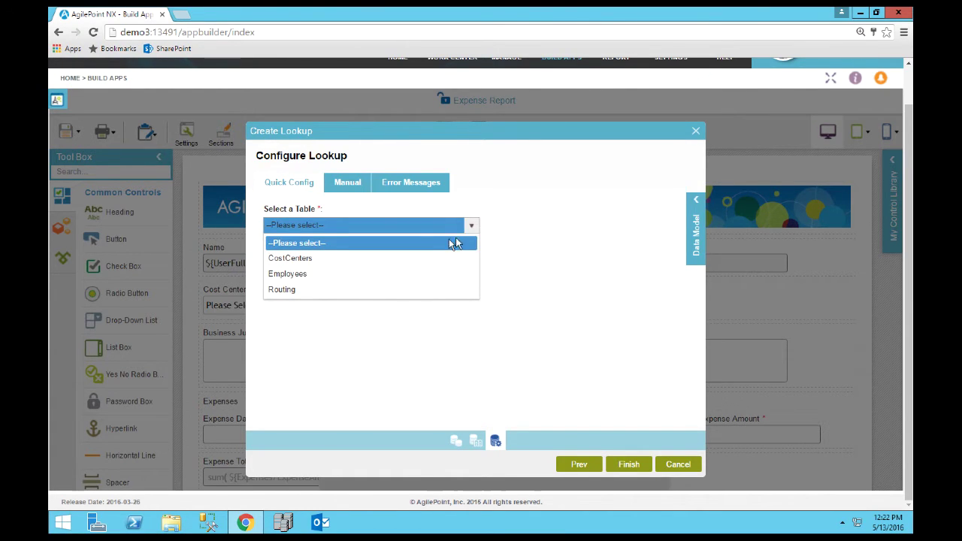
click(370, 257)
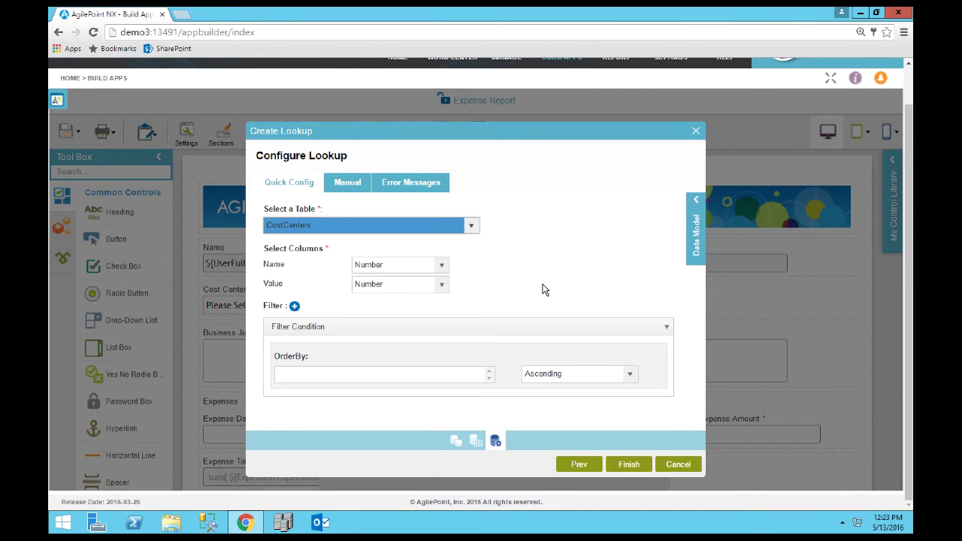
click(639, 467)
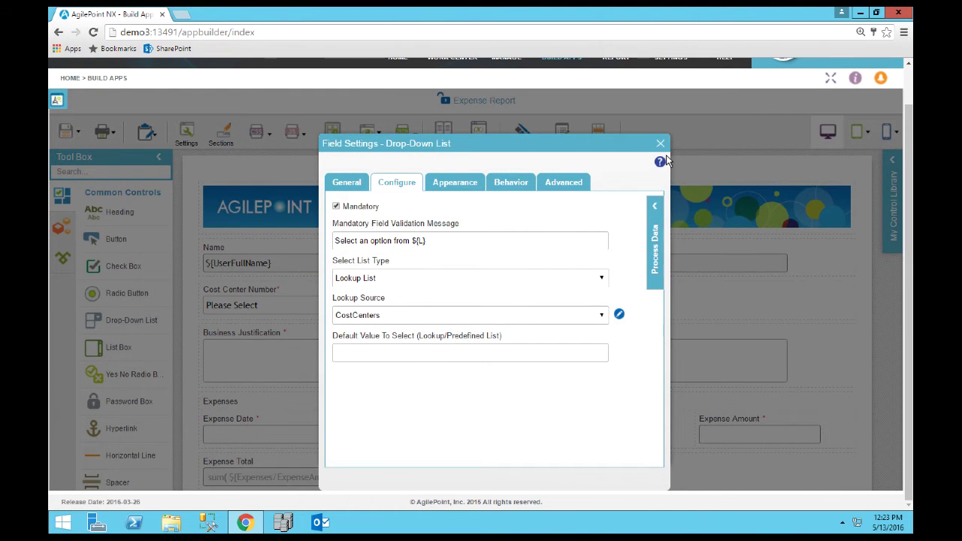
click(659, 143)
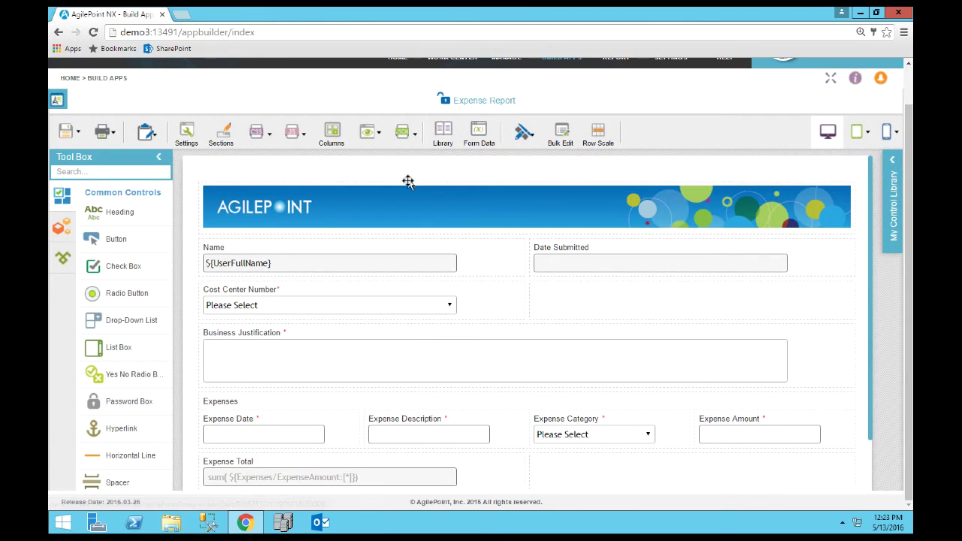
Step: Preview the form for the PC browser and check the options offered by the Cost Center Number list
click(368, 133)
click(387, 154)
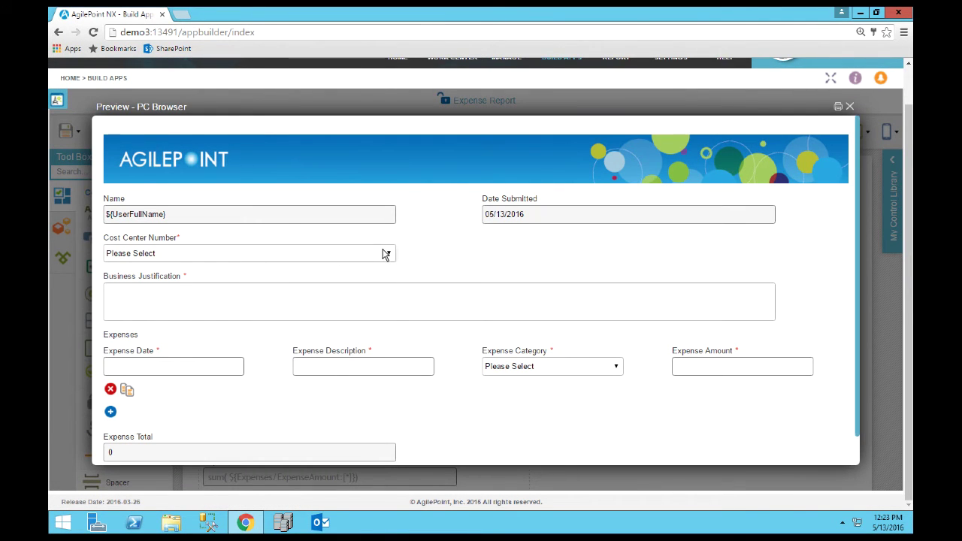
click(384, 255)
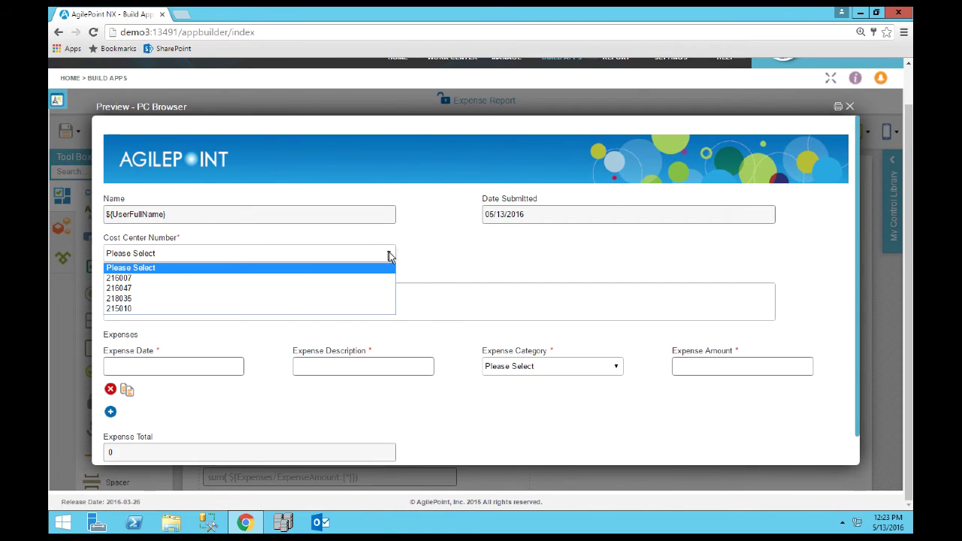
click(389, 256)
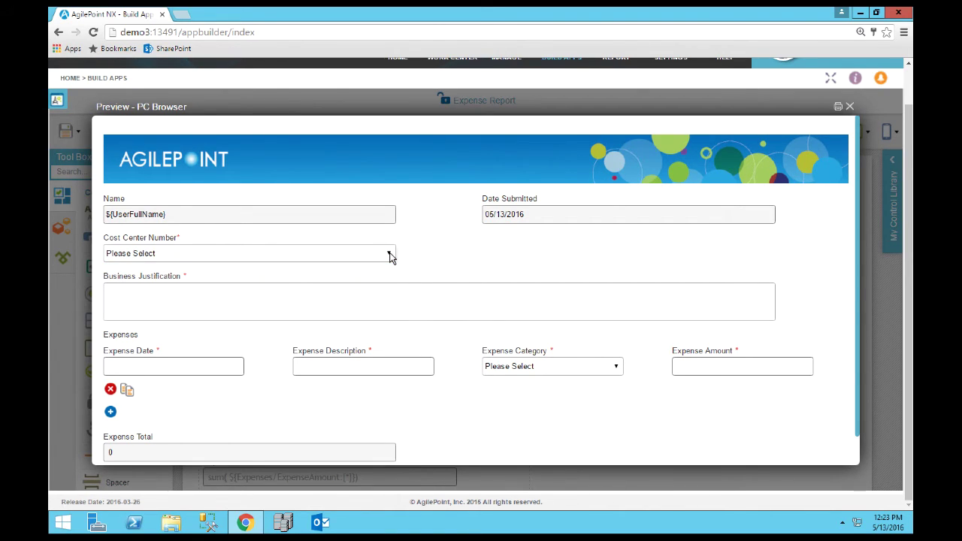
click(850, 107)
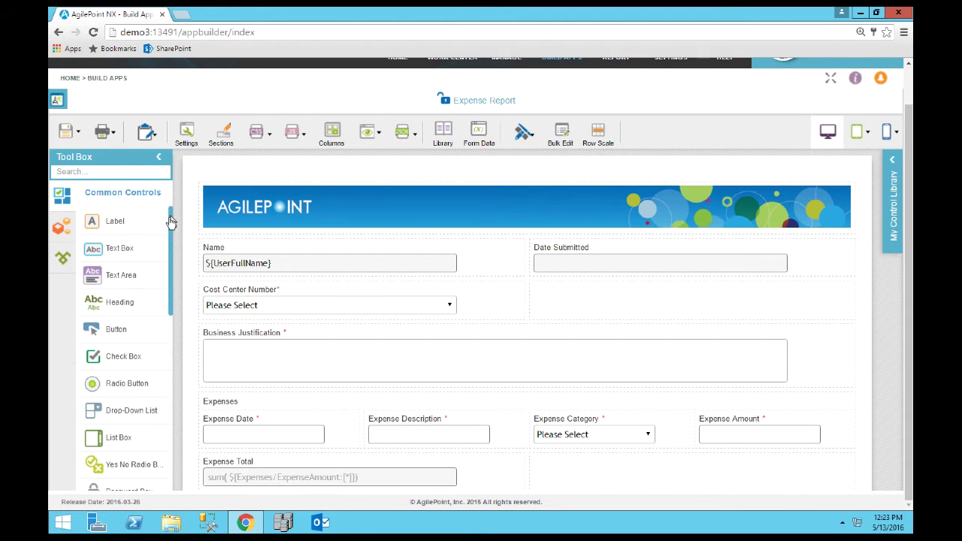
Step: Add a read-only text box labelled Cost Center Name beside the Cost Center Number list
drag(118, 248, 549, 311)
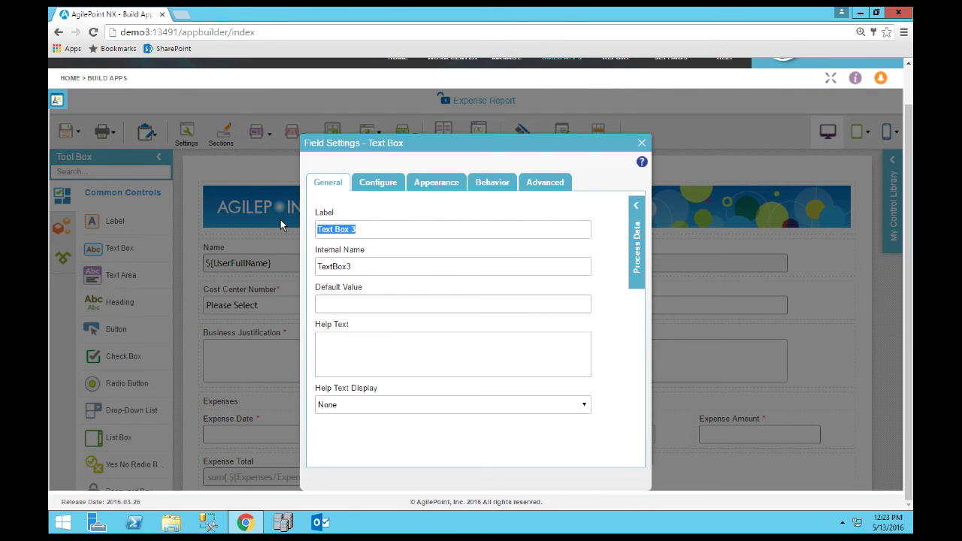
text(Cost Center Name)
click(401, 267)
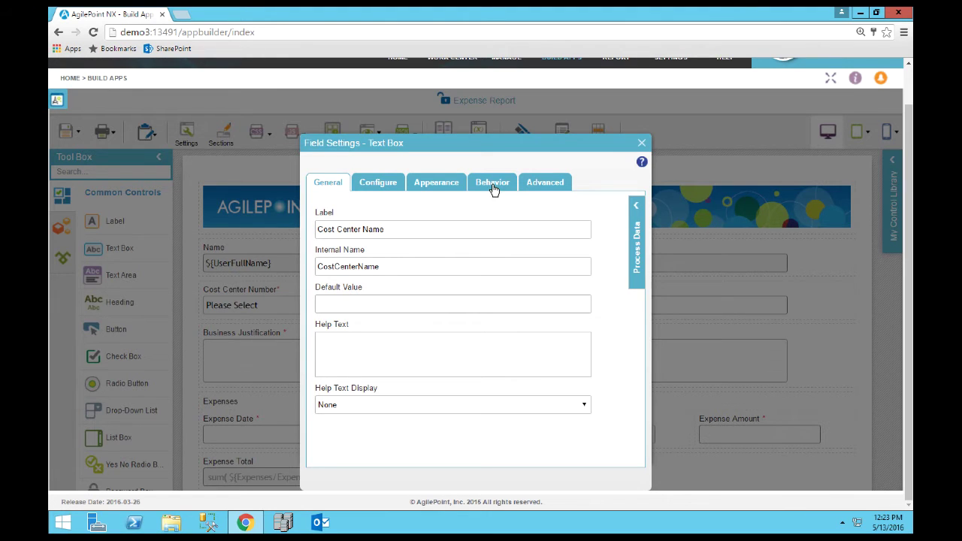
click(492, 187)
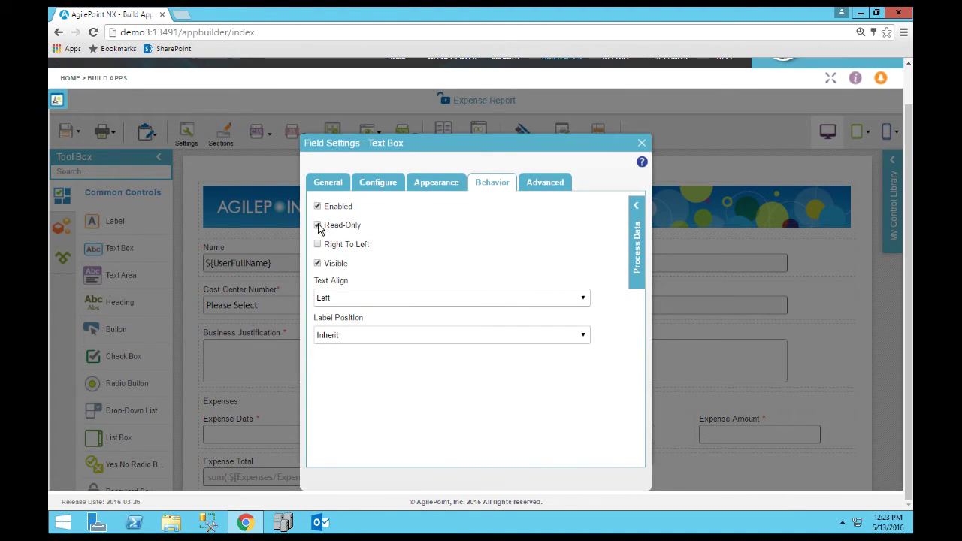
click(641, 143)
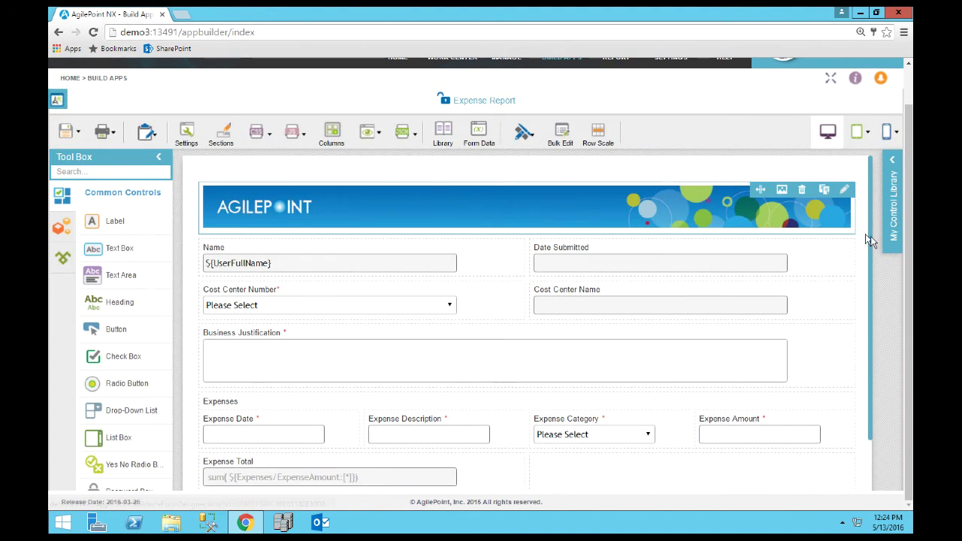
Step: Add an Auto-Lookup control to the empty cell beside Expense Total and label it GetCostCenterName, with the same internal name
drag(870, 237, 870, 274)
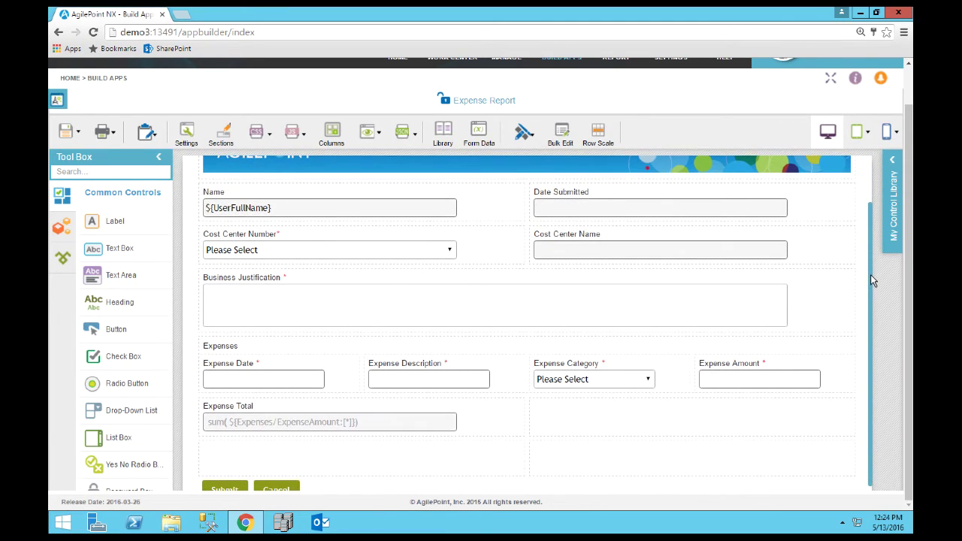
click(62, 228)
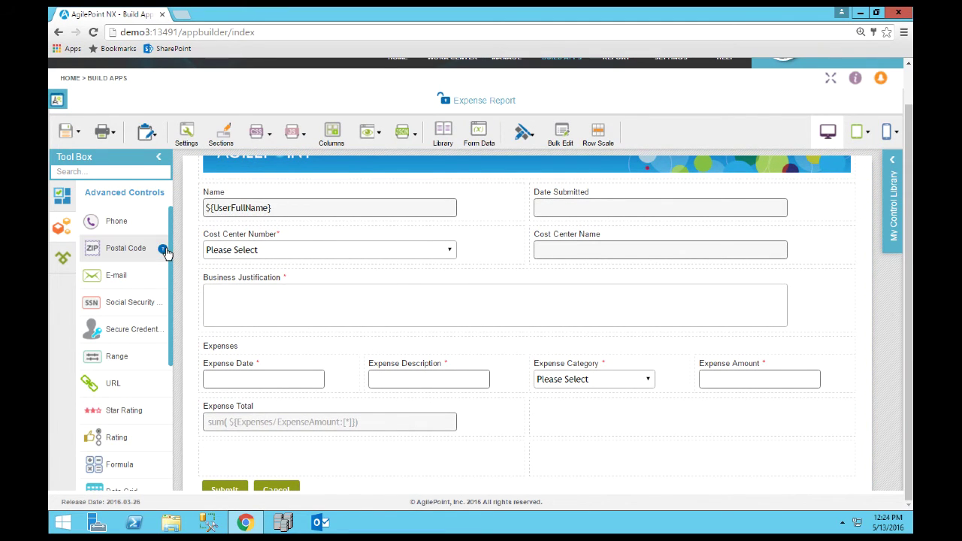
drag(168, 257, 174, 419)
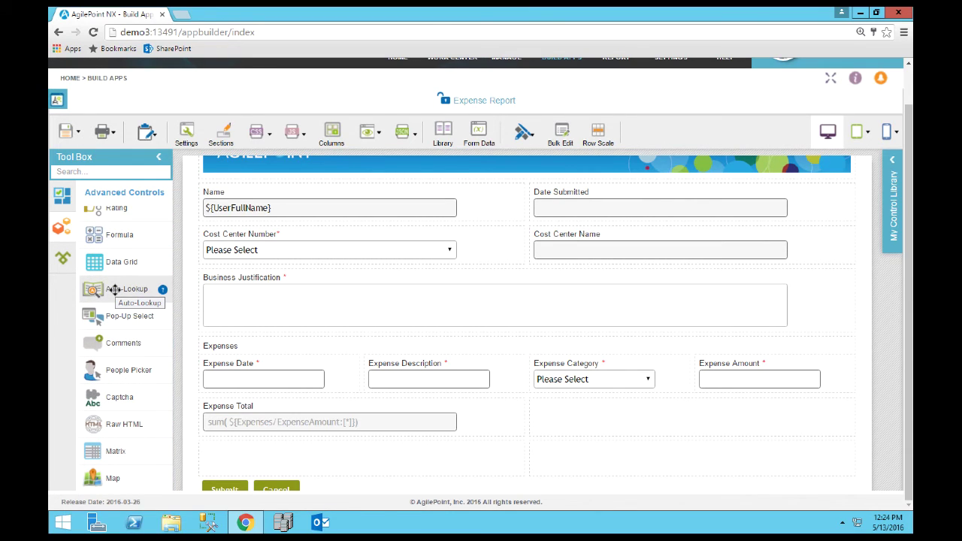
drag(114, 291, 541, 421)
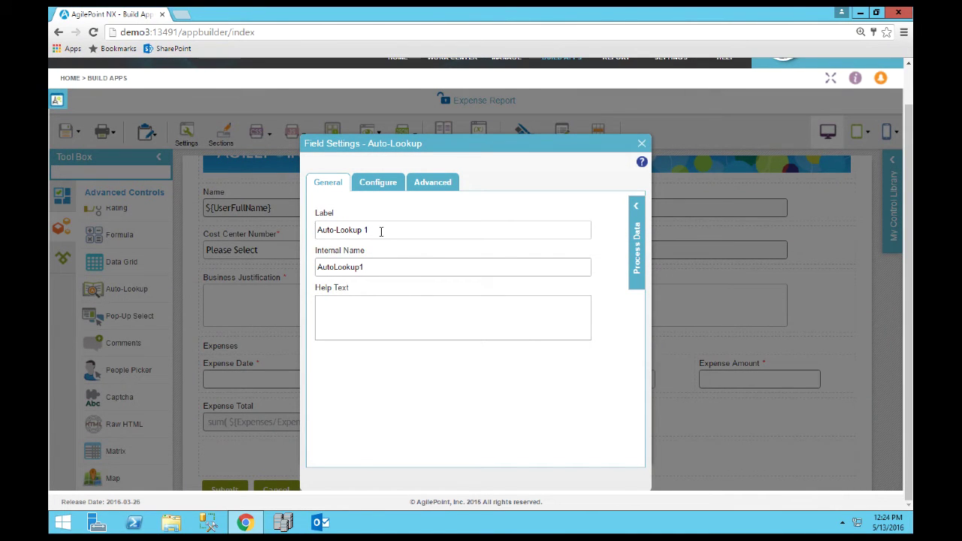
drag(381, 230, 295, 229)
text(GetCostCenterName)
click(388, 267)
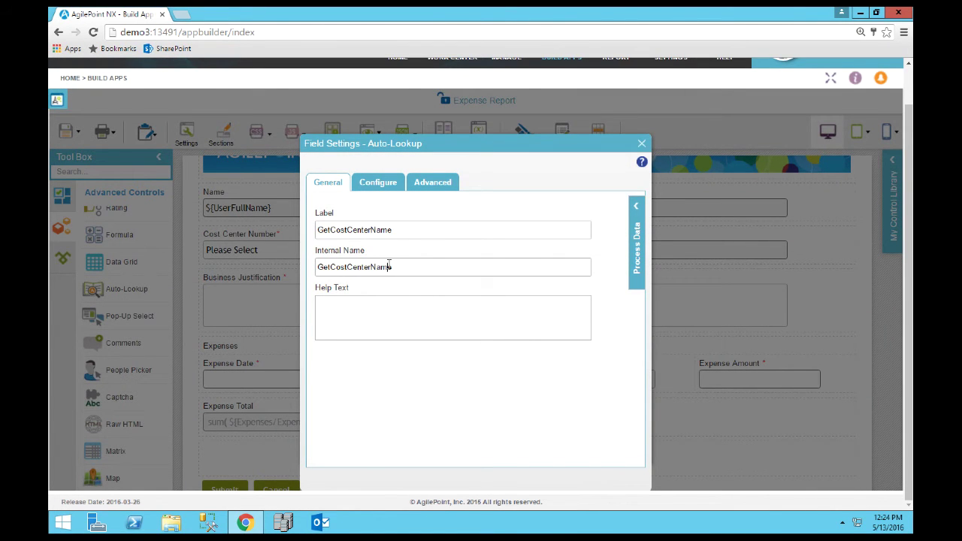
Step: Start a new database lookup as the Auto-Lookup's source and choose Lookup Data as its access token
click(375, 186)
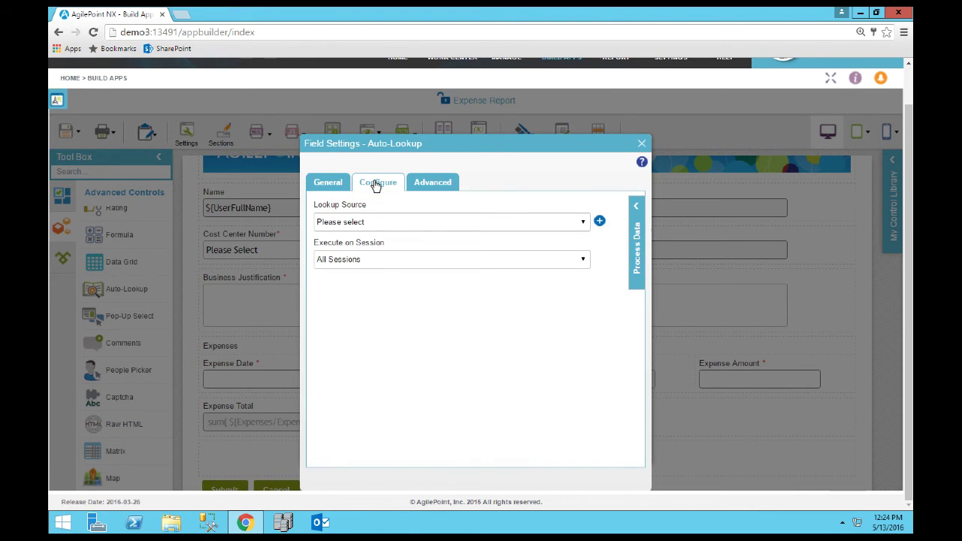
click(599, 223)
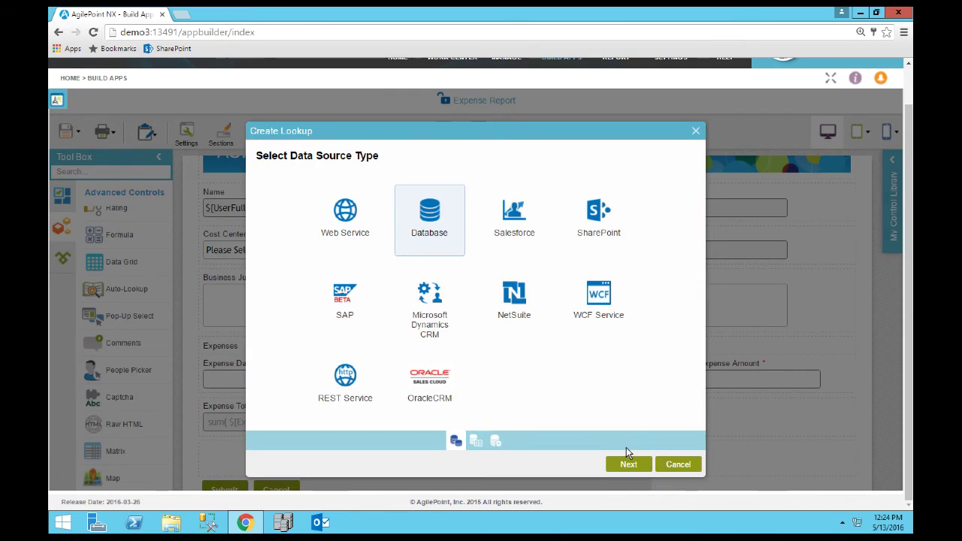
click(628, 466)
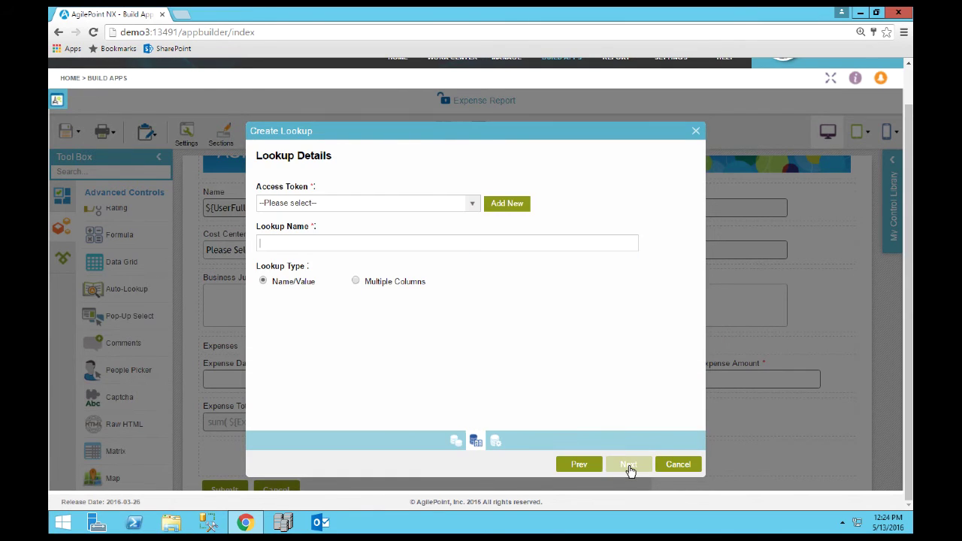
click(470, 209)
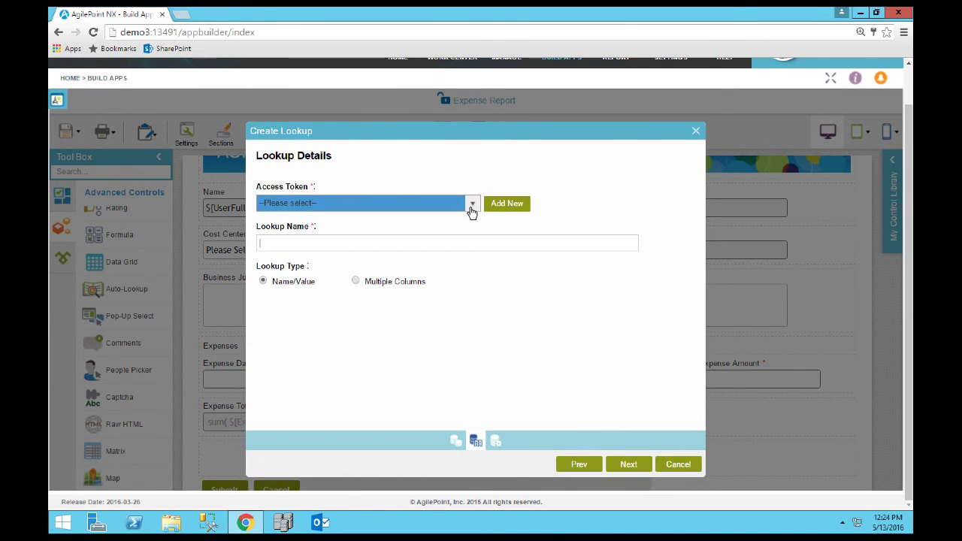
click(472, 209)
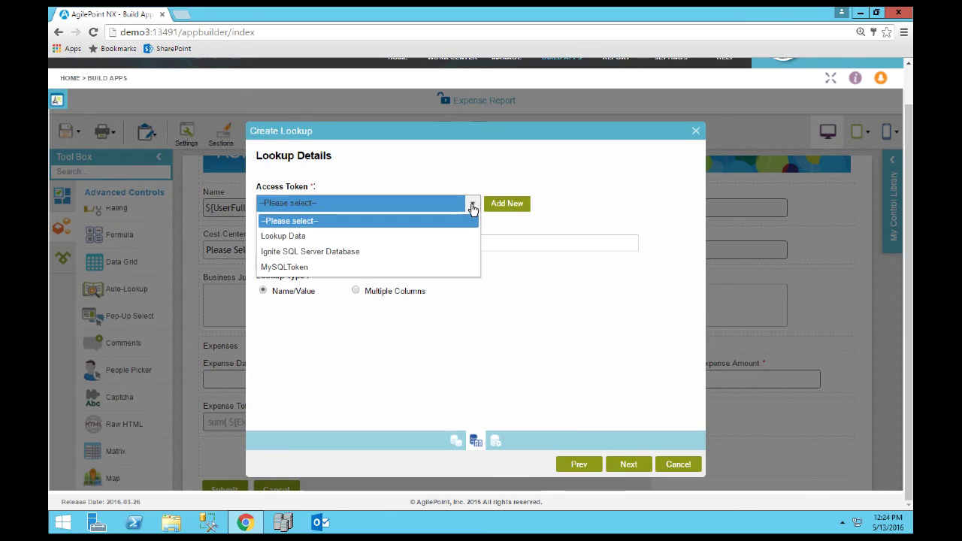
click(399, 236)
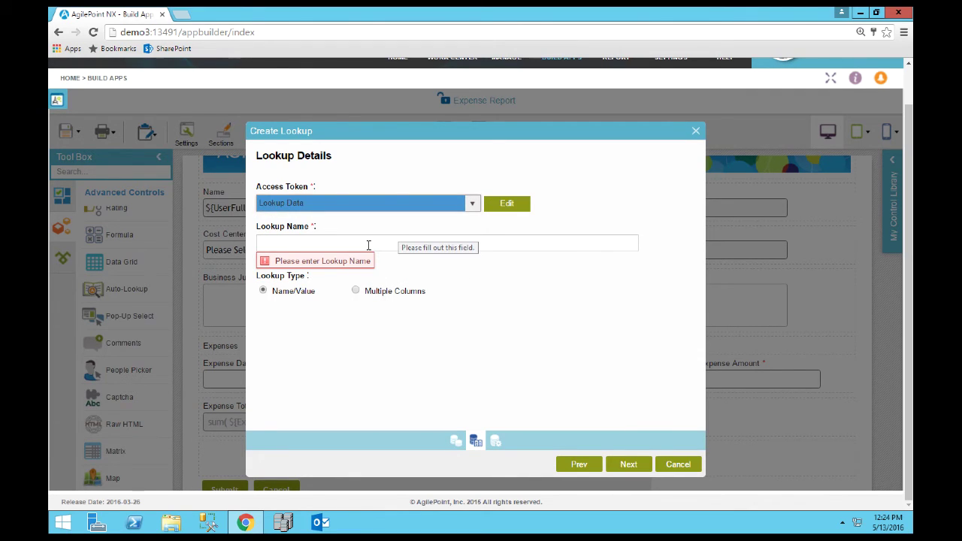
Step: Name the lookup GetCostCenterName, set its type to Multiple Columns, and proceed to its table configuration
click(367, 245)
text(GetCostCenterName)
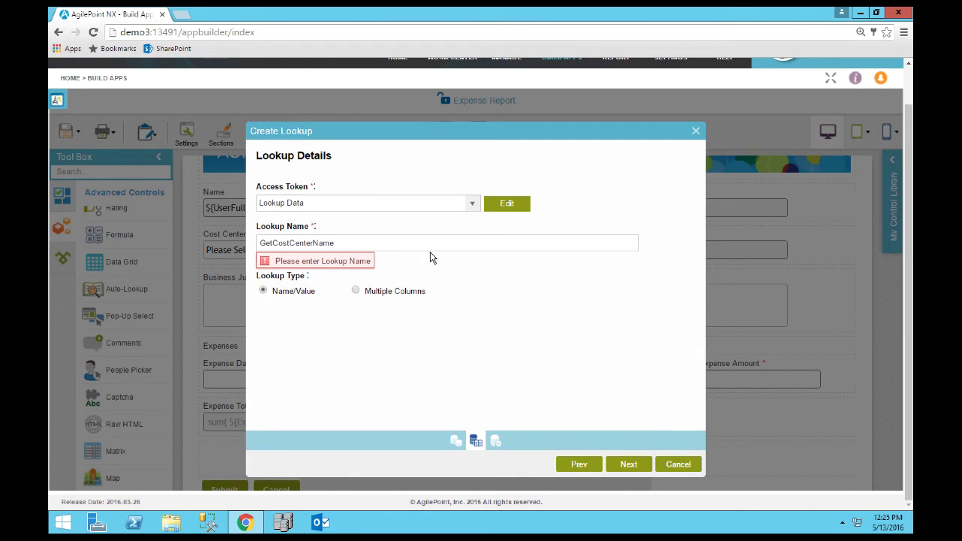
click(356, 281)
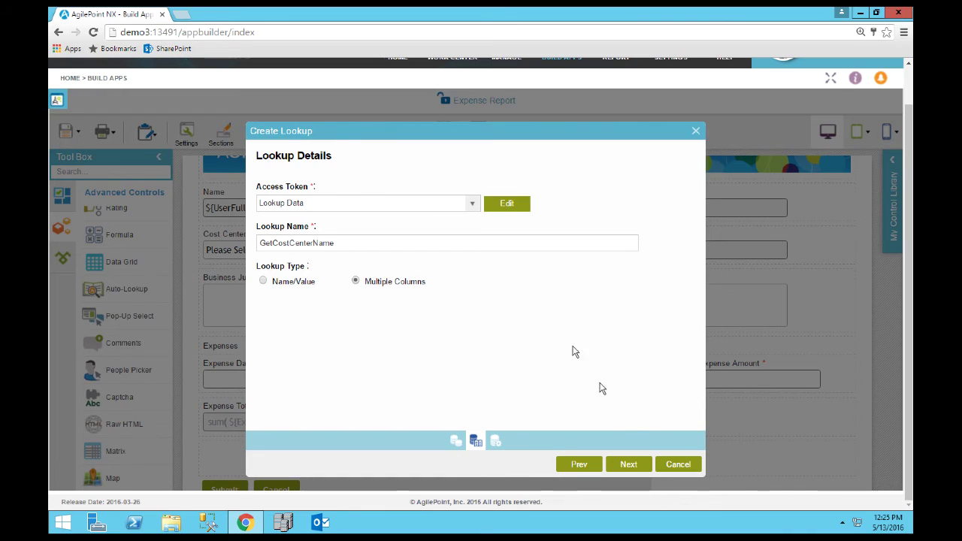
click(629, 464)
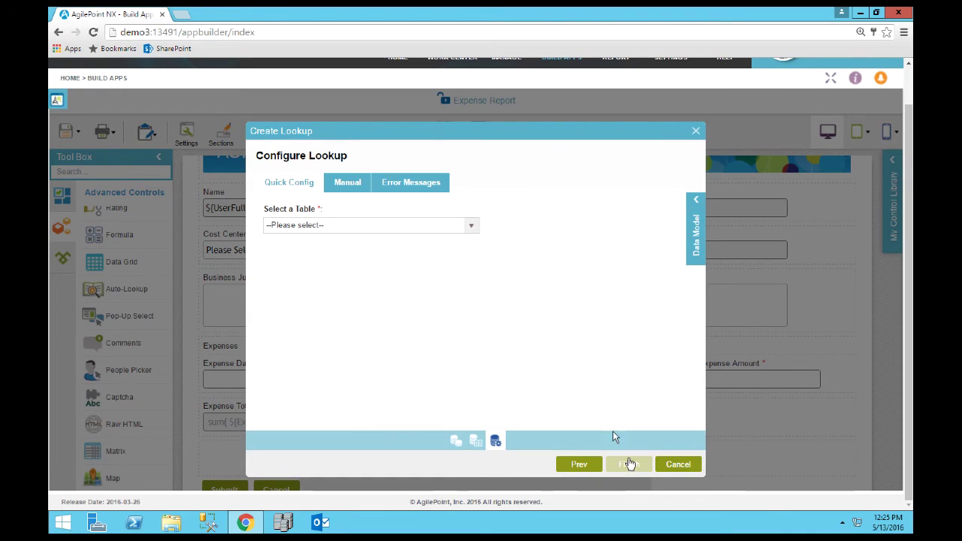
Step: Base the lookup on the CostCenters table and include only the Name column
click(473, 227)
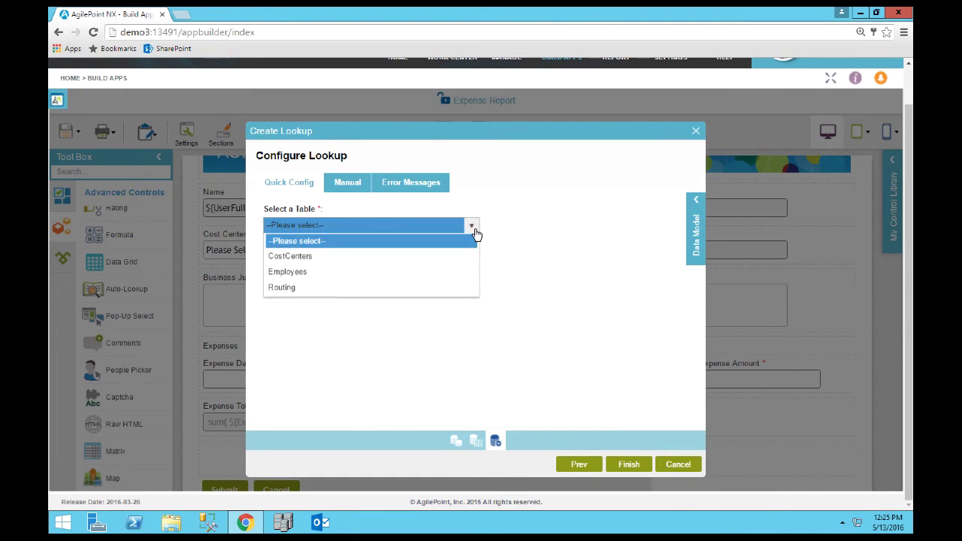
click(323, 259)
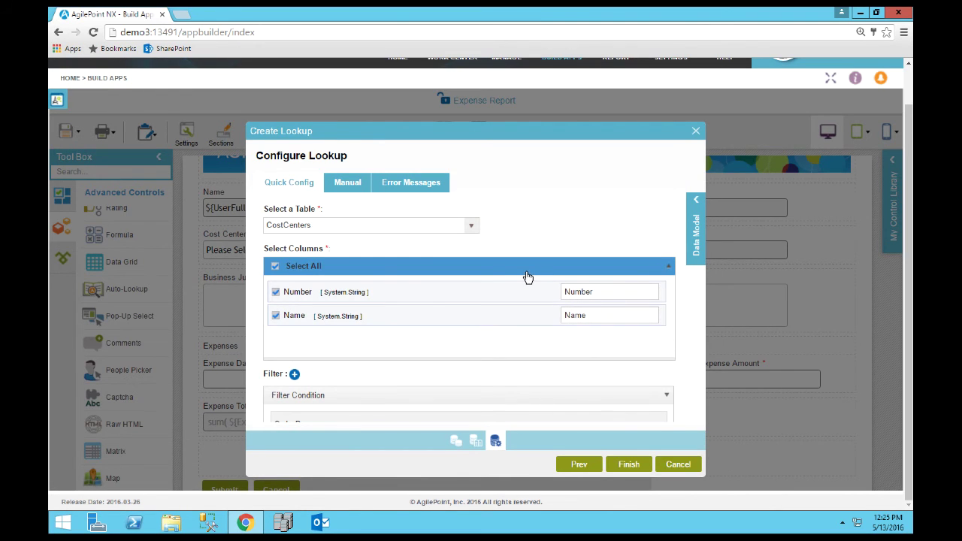
click(275, 268)
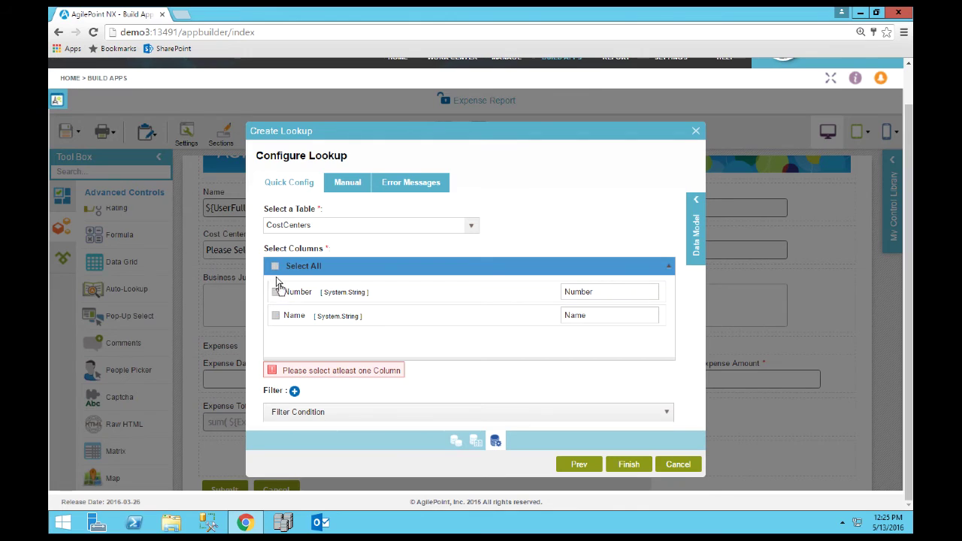
click(275, 316)
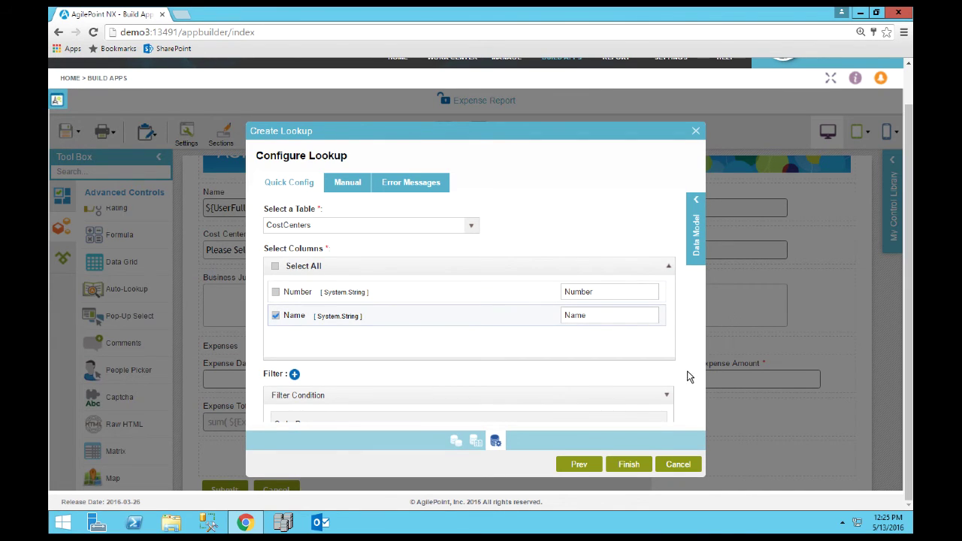
Step: Add a filter condition requiring the Number column to equal the CostCenterNumber form field
mouse_move(700, 352)
drag(699, 353, 708, 410)
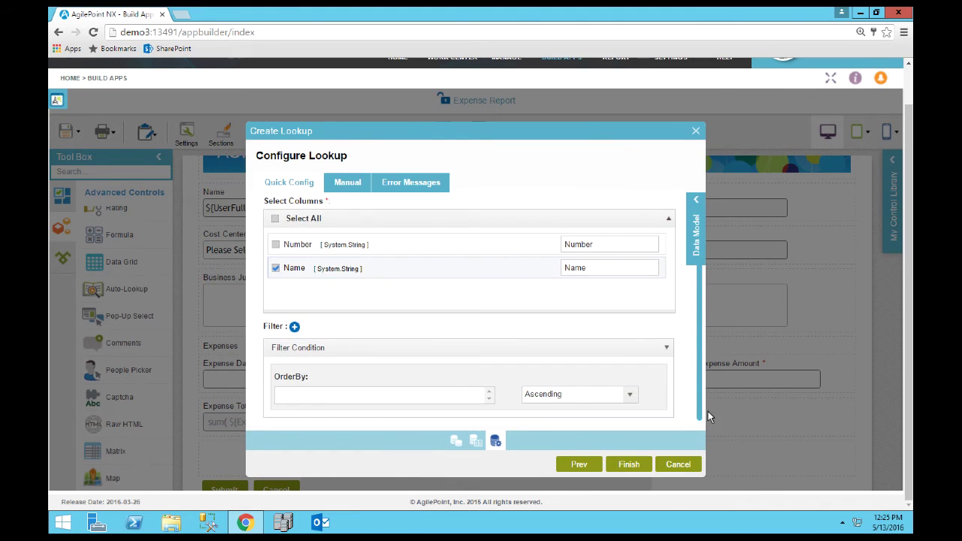
click(293, 328)
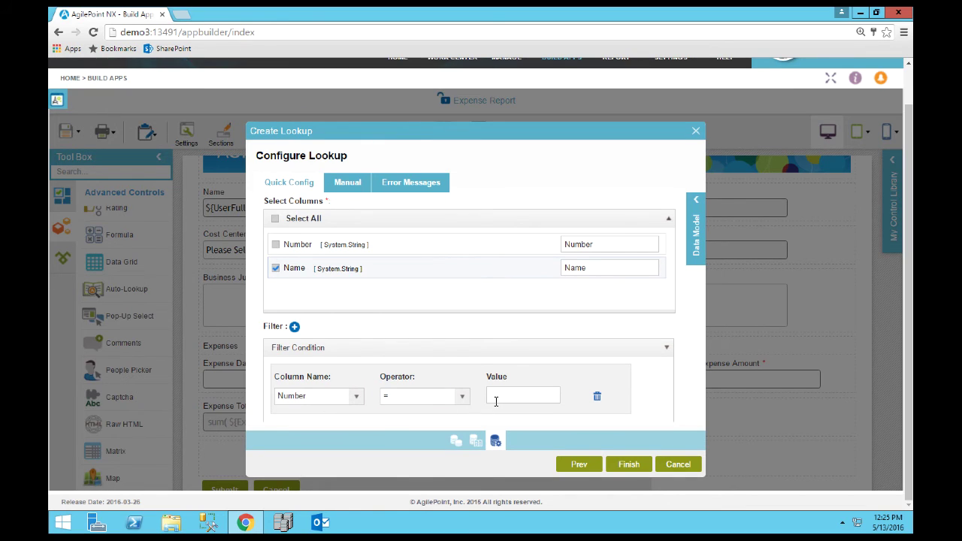
click(697, 209)
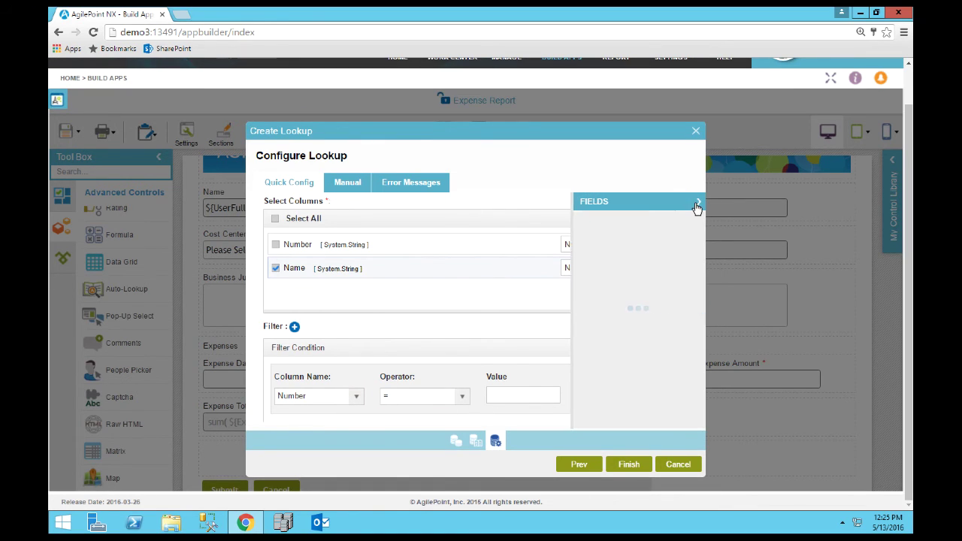
scroll(701, 316, down, 3)
scroll(701, 311, down, 3)
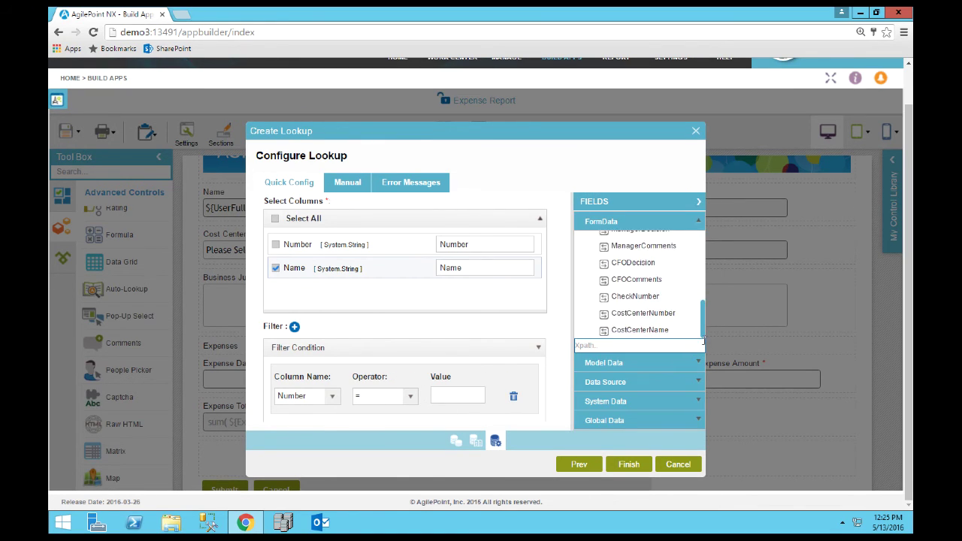
click(642, 315)
drag(642, 316, 450, 394)
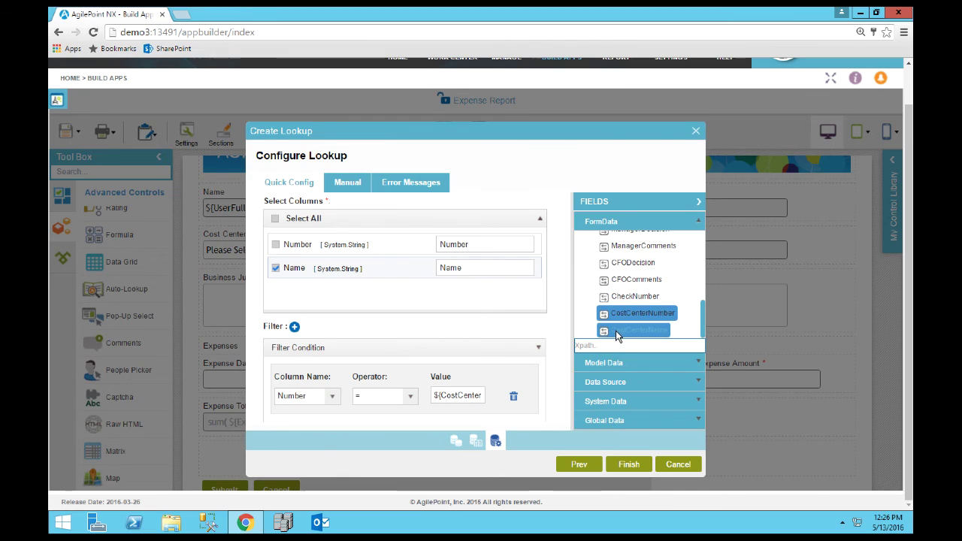
Step: Map the lookup's Name column to the CostCenterName form field and finish the lookup
drag(616, 336, 480, 269)
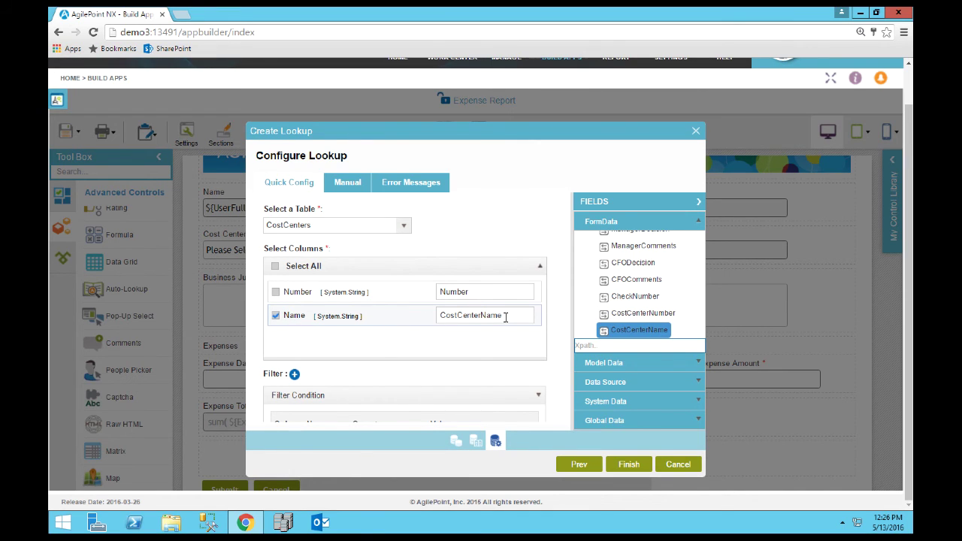
click(629, 464)
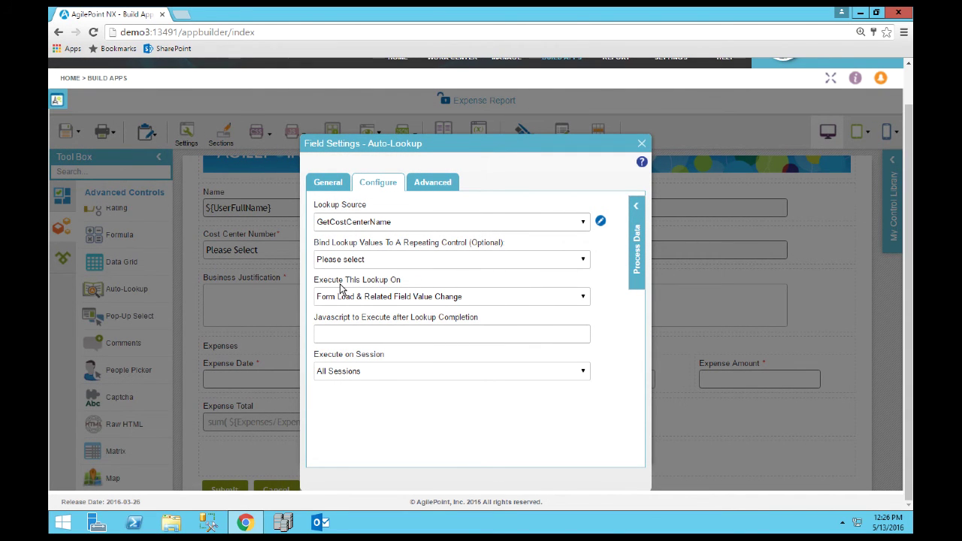
Step: Execute the lookup on Specific Field Value Change of CostCenterNumber and close the Auto-Lookup's field settings
click(583, 298)
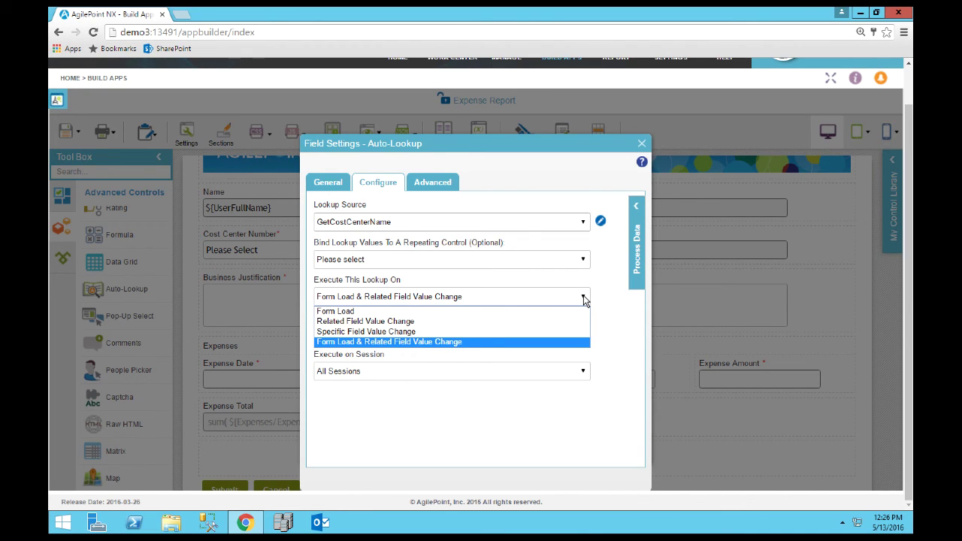
click(451, 334)
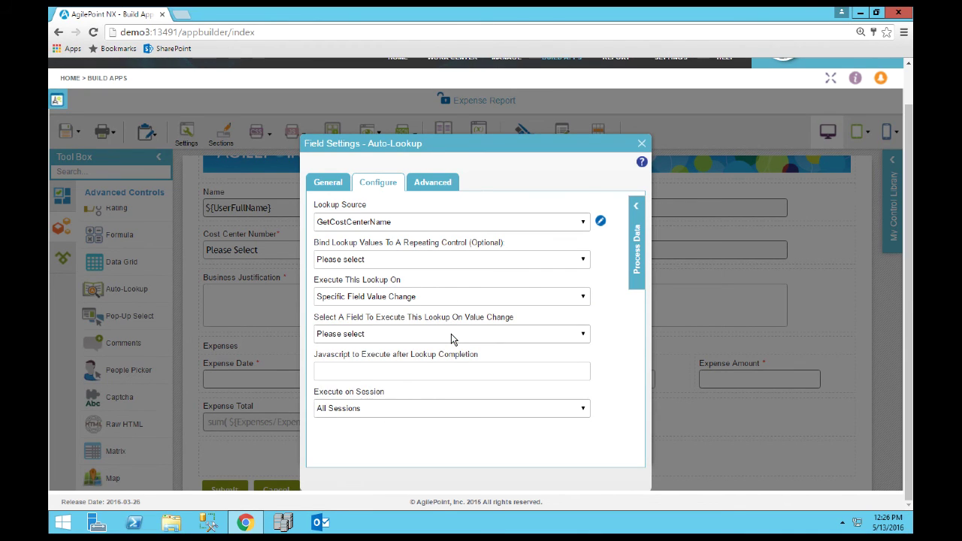
click(472, 333)
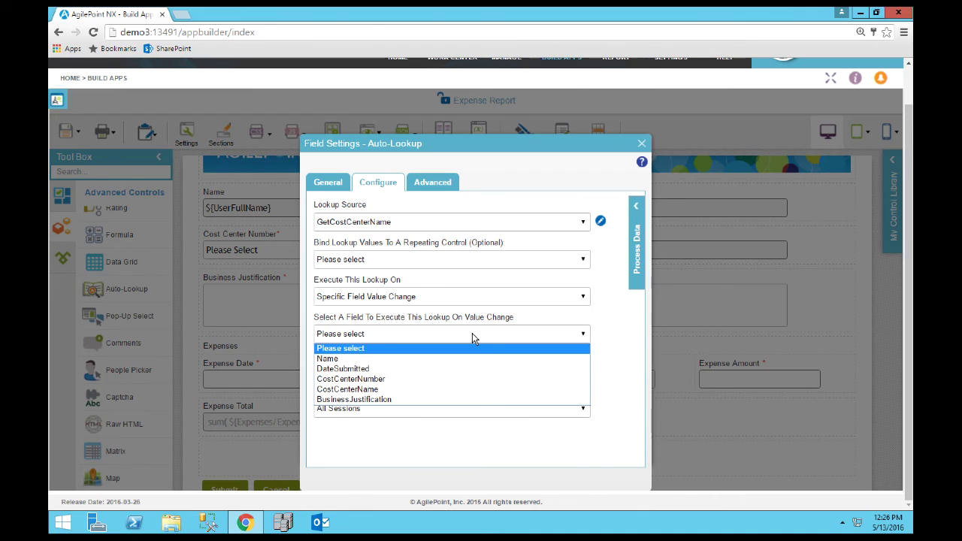
click(427, 381)
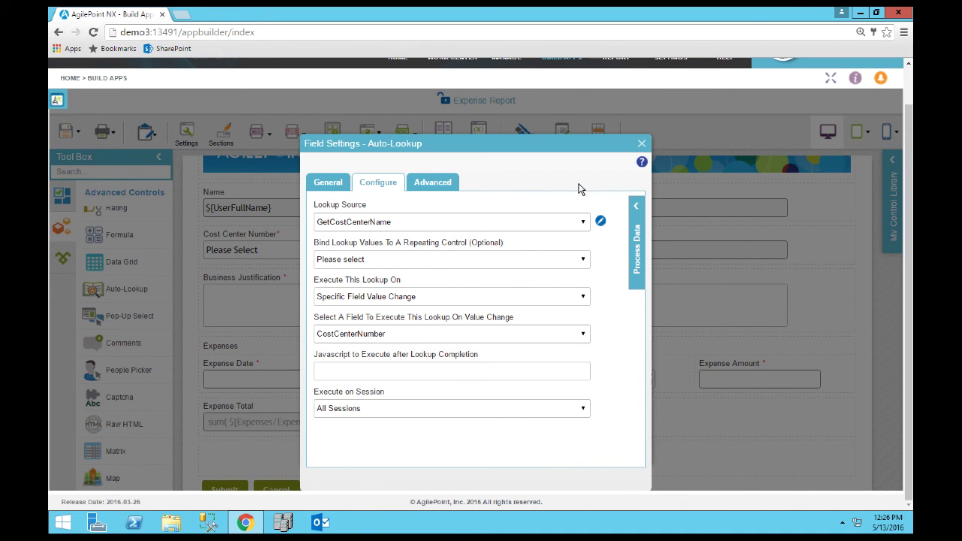
click(640, 144)
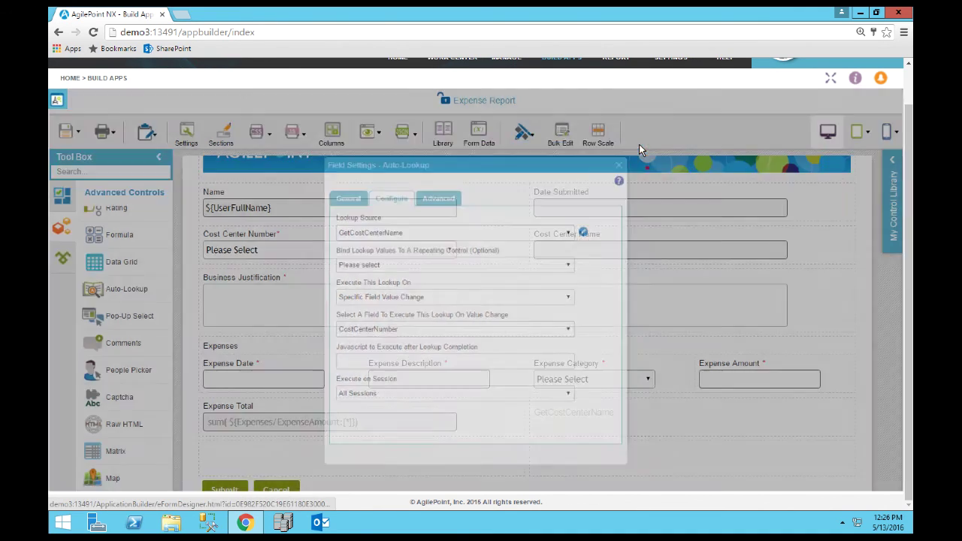
Step: Preview the form for the PC browser and select cost center number 216007 to test the name lookup
click(368, 132)
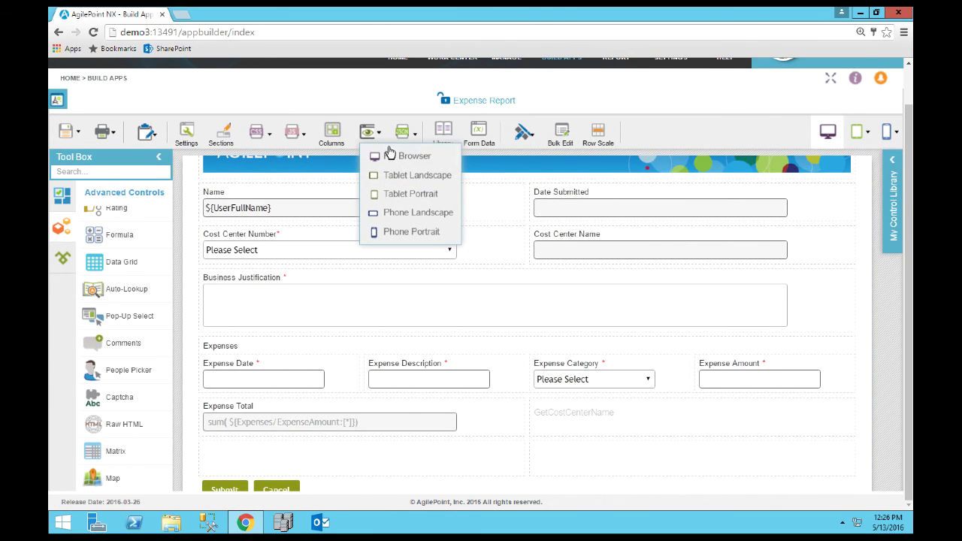
click(389, 153)
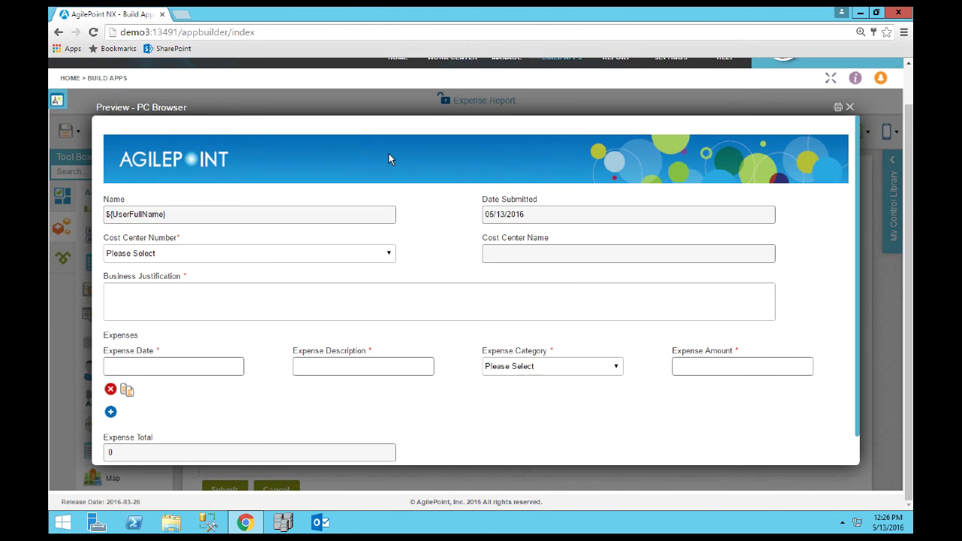
click(389, 252)
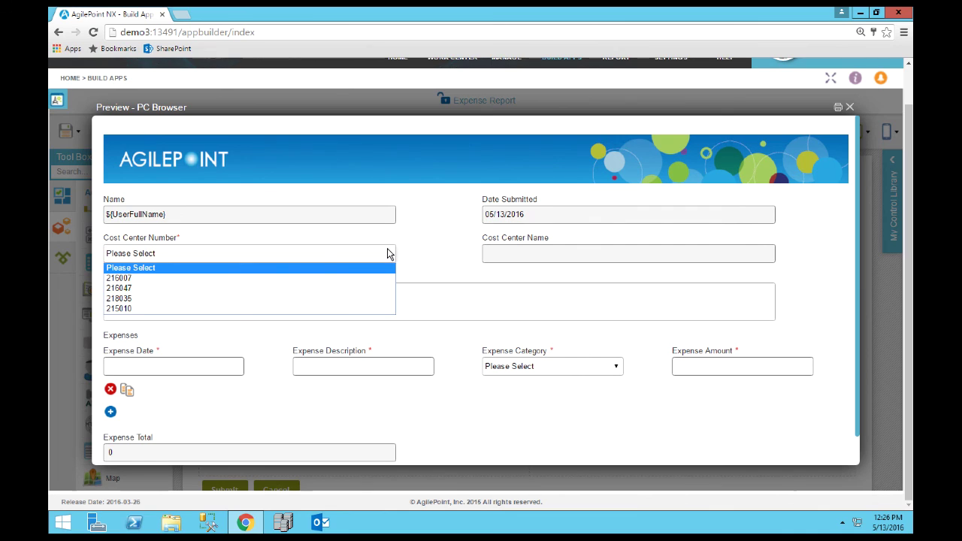
click(295, 279)
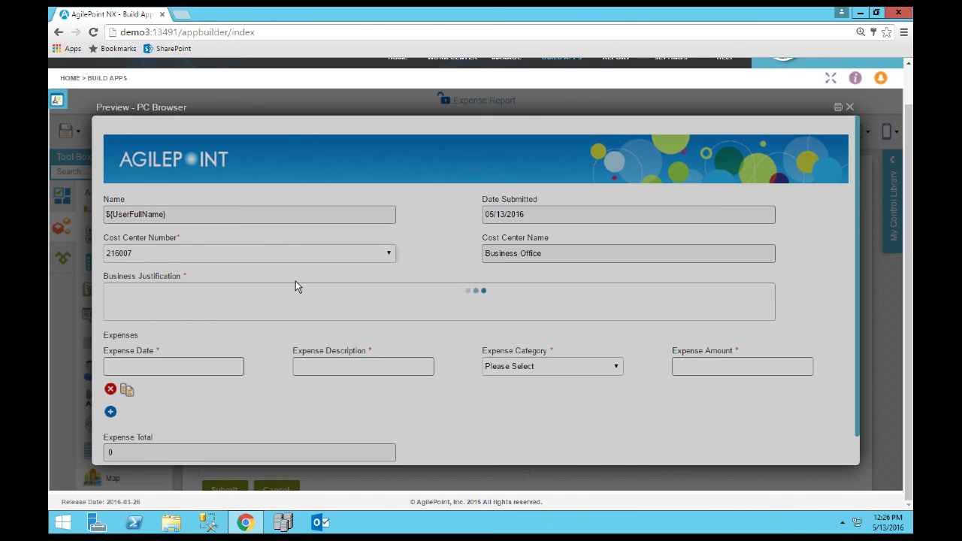